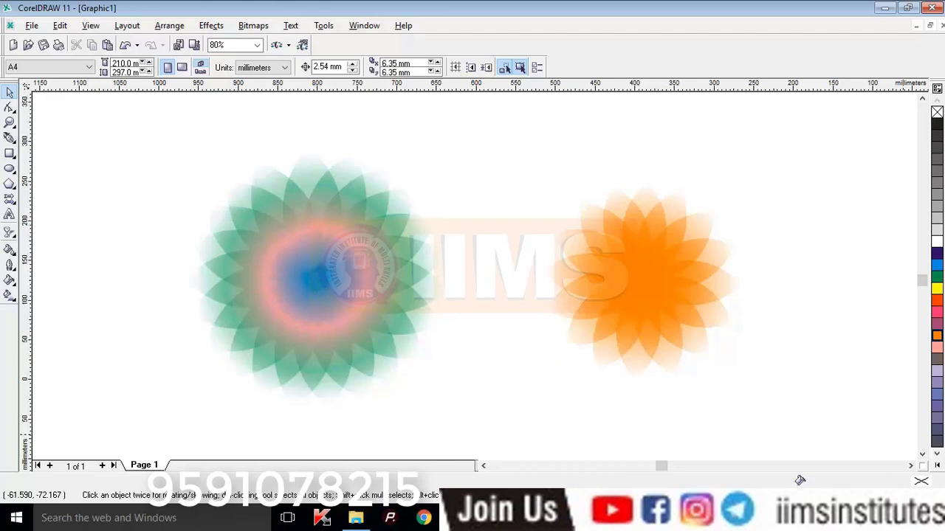
Create a new document and place a circle about 191 mm in diameter in the empty drawing area.
key("ctrl+n")
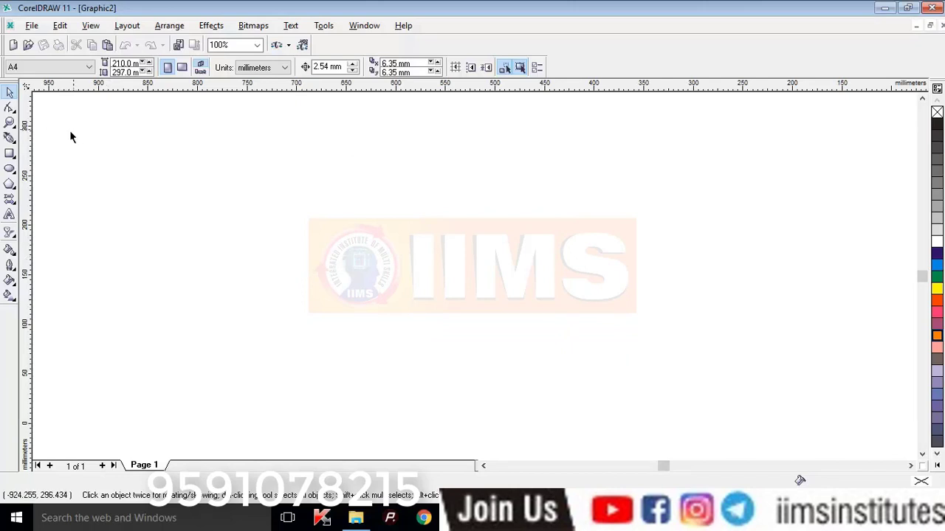
left_click(10, 169)
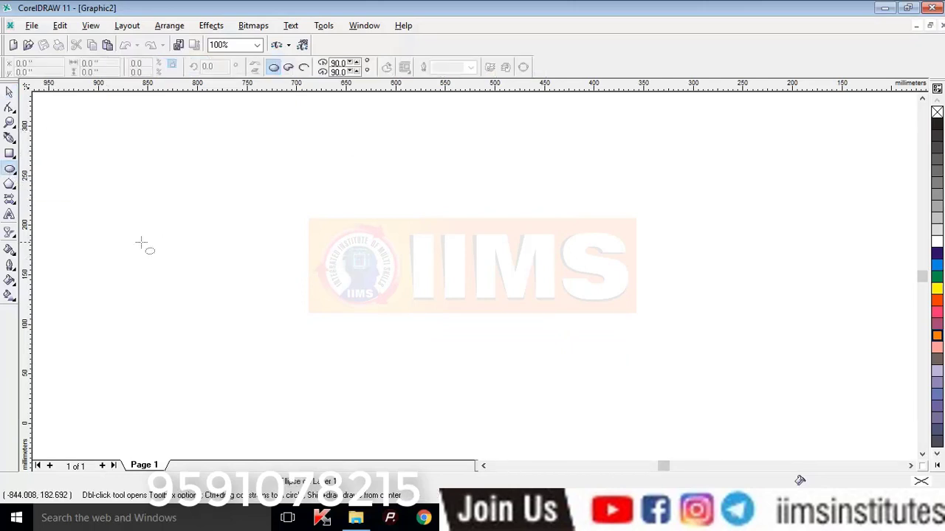
left_click_drag(185, 192, 327, 334)
key("Delete")
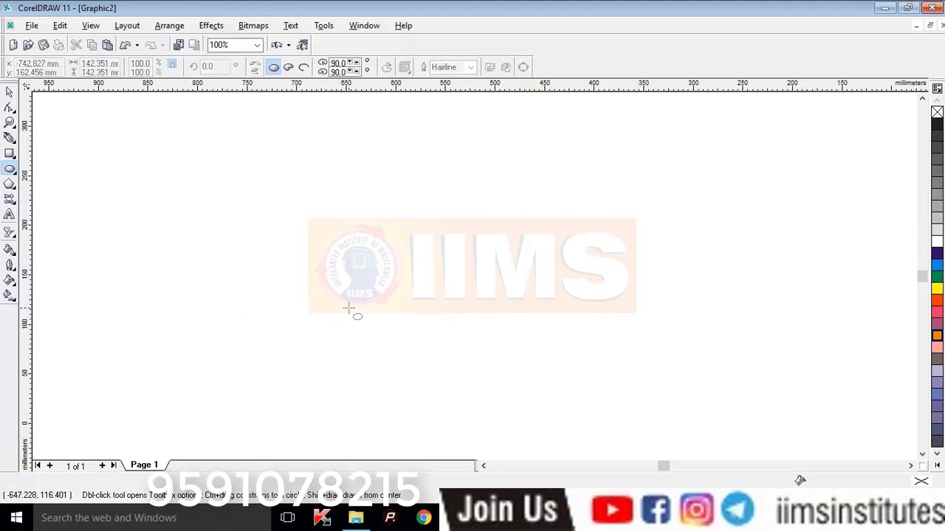
left_click_drag(186, 188, 376, 371)
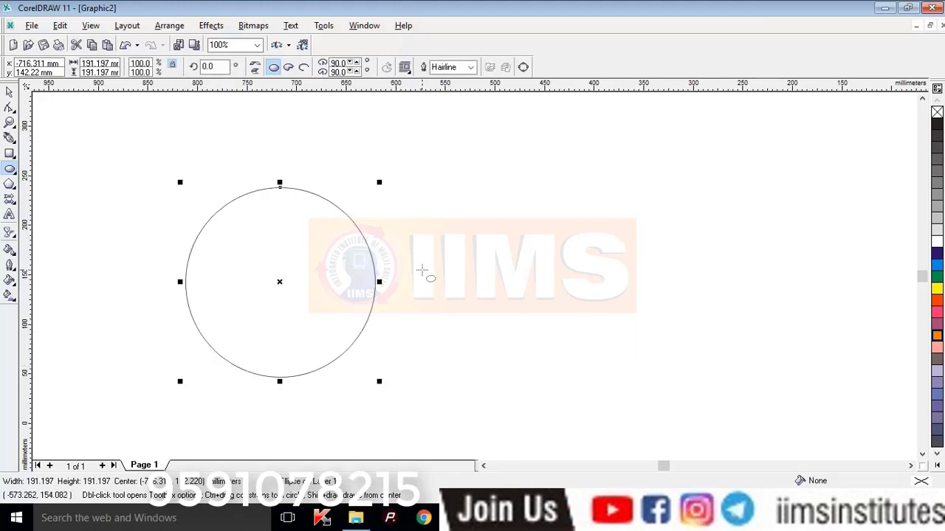
left_click(9, 91)
left_click(321, 310)
left_click_drag(321, 310, 348, 289)
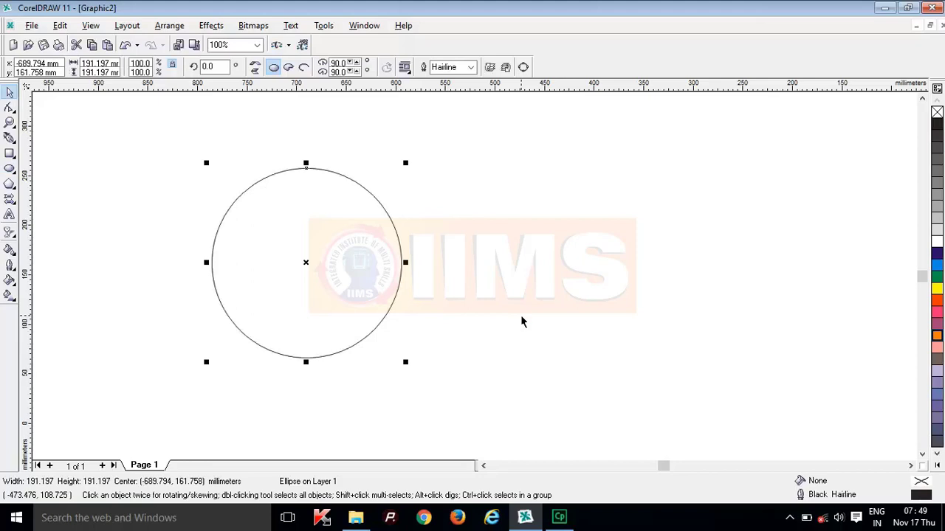
Duplicate the circle and nudge the copy about 127 mm horizontally to the right so the two circles overlap.
key("plus")
key("Right")
key("Right")
key("Right")
key("Right")
key("Right")
key("Right")
key("Right")
key("Right")
key("Right")
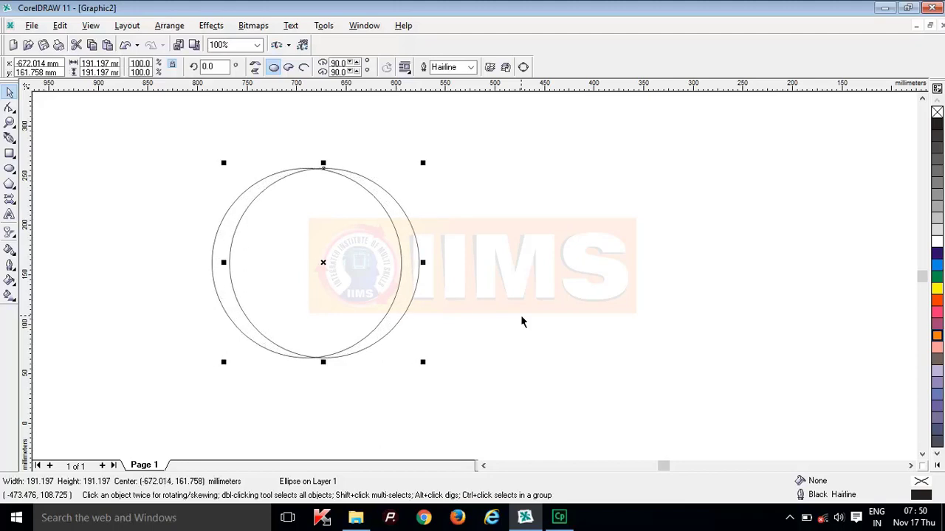
key("Right")
key("Right")
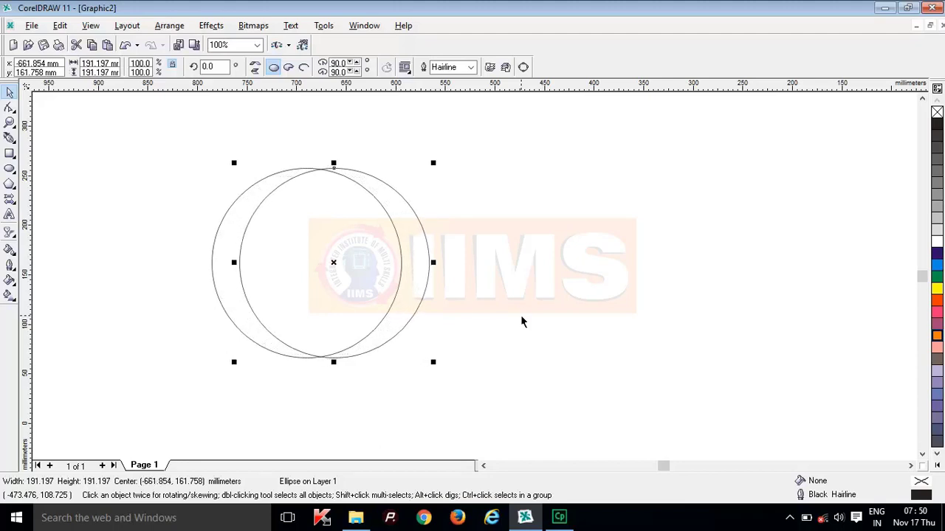
key("Right")
key("Right")
key("Right")
key("Right")
key("Right")
key("Right")
key("Right")
key("Right")
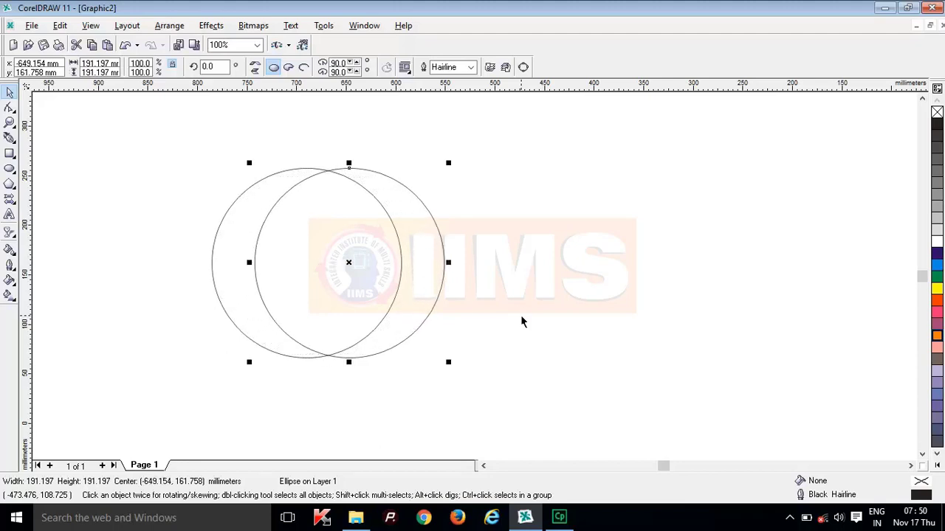
key("Right")
key("Right")
key("Right")
key("Right")
key("Right")
key("Right")
key("Right")
key("Right")
key("Right")
key("Right")
key("Right")
key("Right")
key("Right")
key("Right")
key("Right")
key("Right")
key("Right")
key("Right")
key("Right")
key("Right")
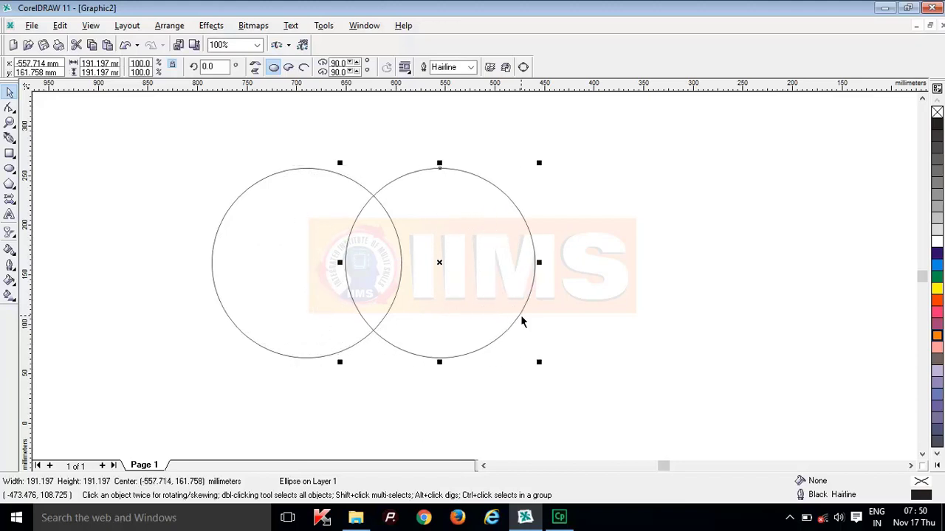
key("Left")
key("Left")
key("Left")
key("Left")
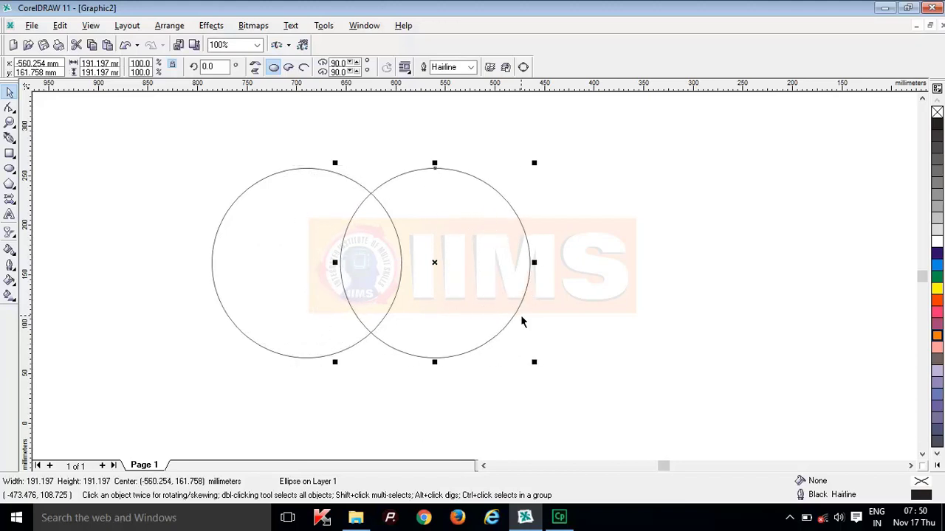
key("Left")
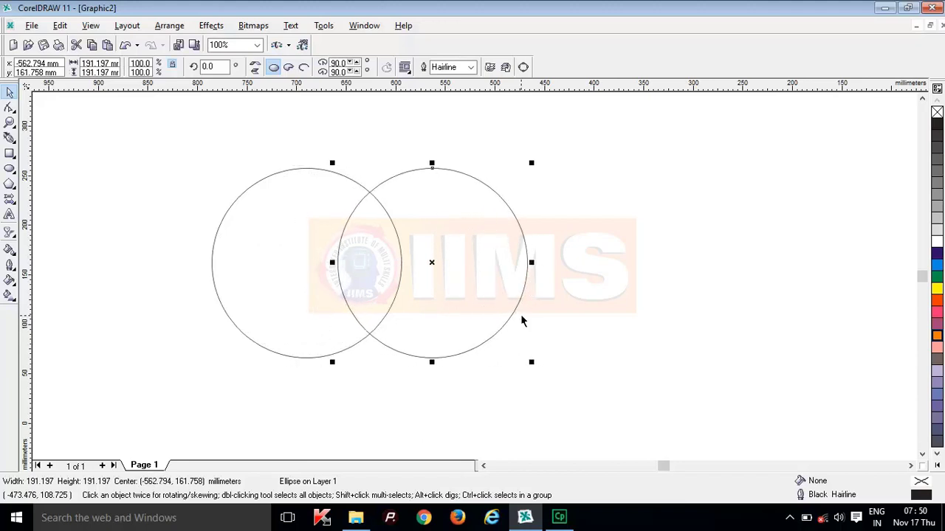
left_click(427, 236)
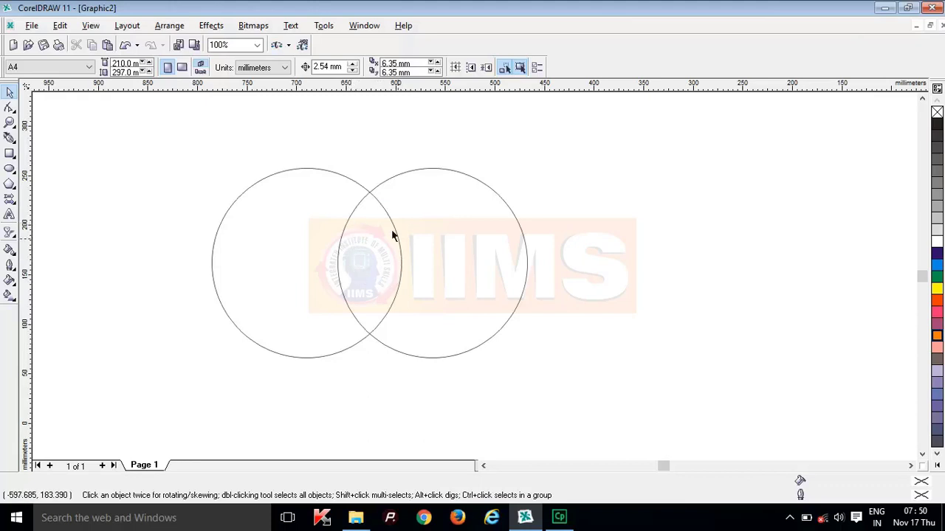
Intersect the two overlapping circles and move the resulting petal shape clear to their right.
left_click_drag(150, 140, 612, 422)
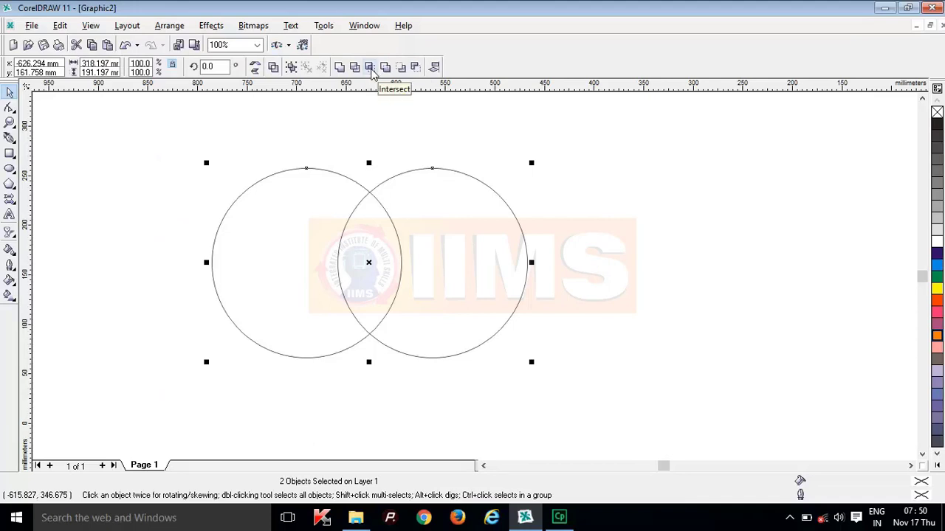
left_click(370, 69)
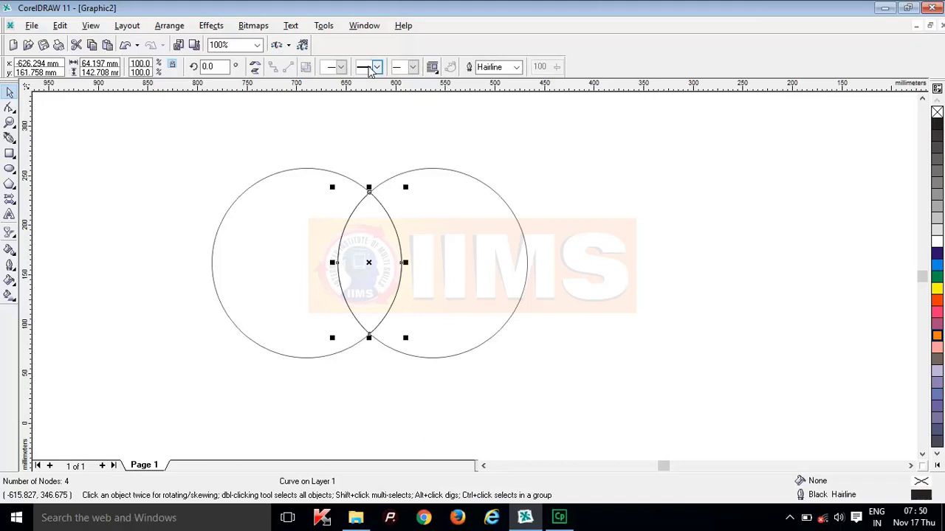
left_click_drag(368, 237, 615, 232)
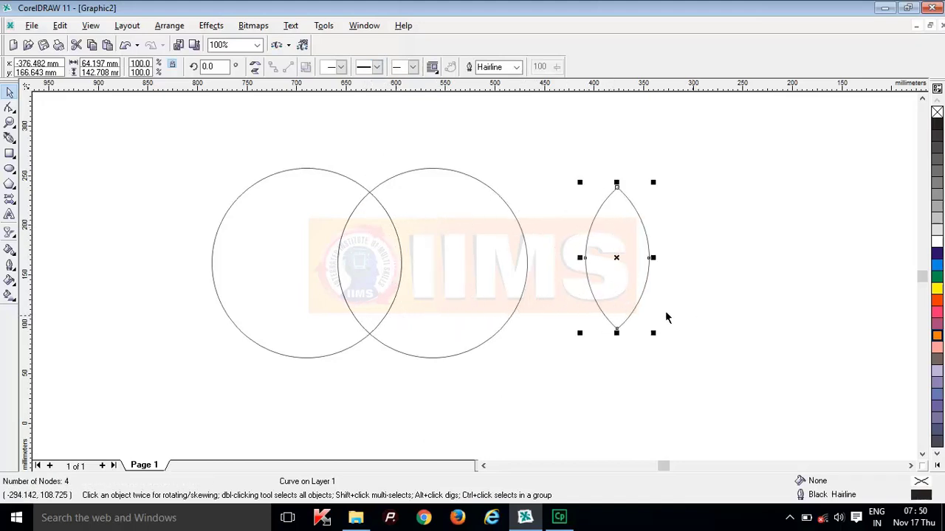
Delete both circles and move the petal shape back into the area they occupied.
left_click_drag(156, 140, 527, 420)
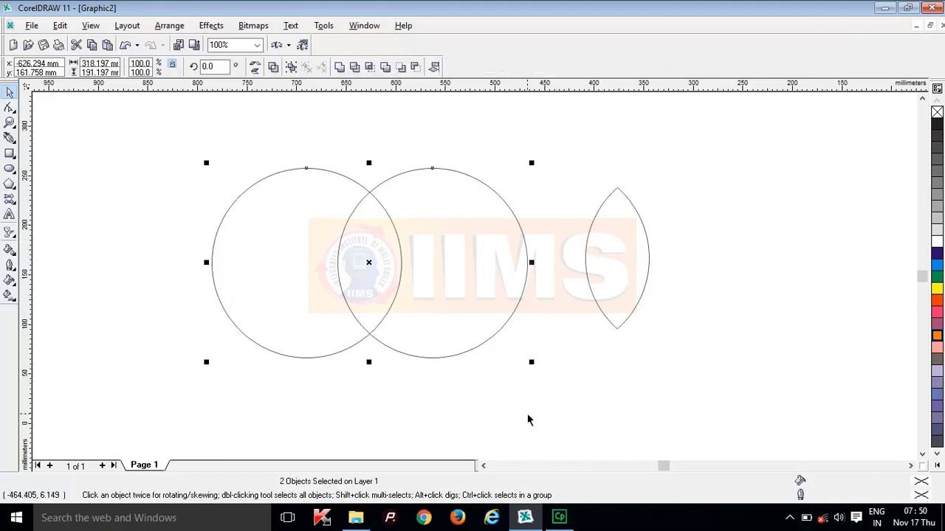
key("Delete")
left_click_drag(614, 268, 396, 287)
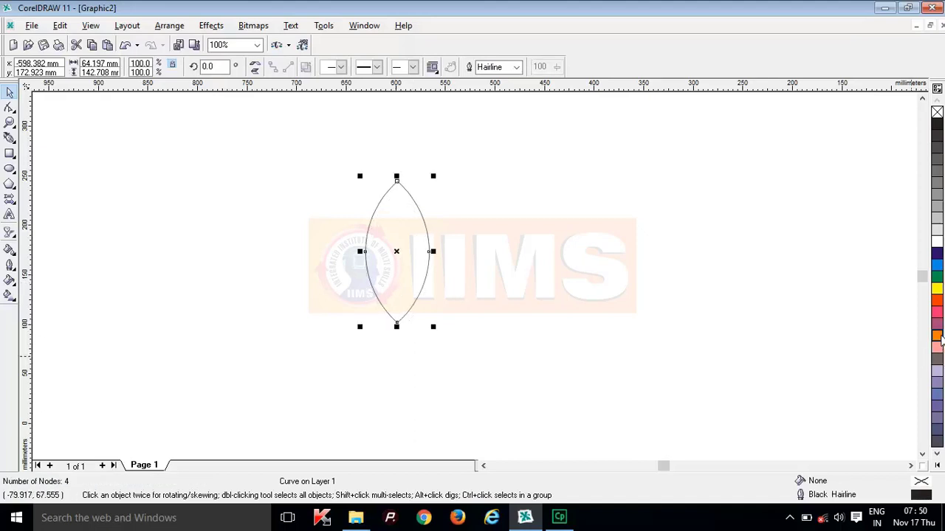
Fill the petal with orange and remove its outline.
left_click(937, 336)
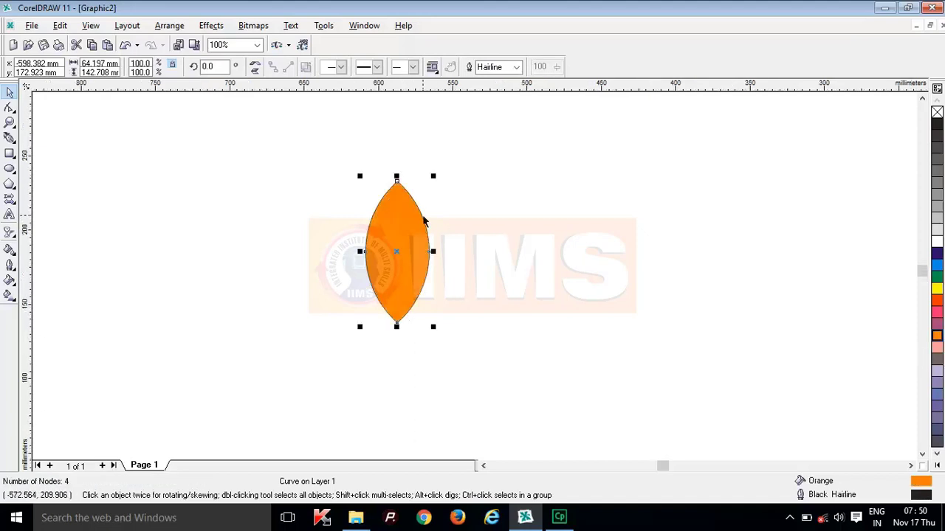
scroll(422, 220, "up", 1)
scroll(414, 248, "down", 1)
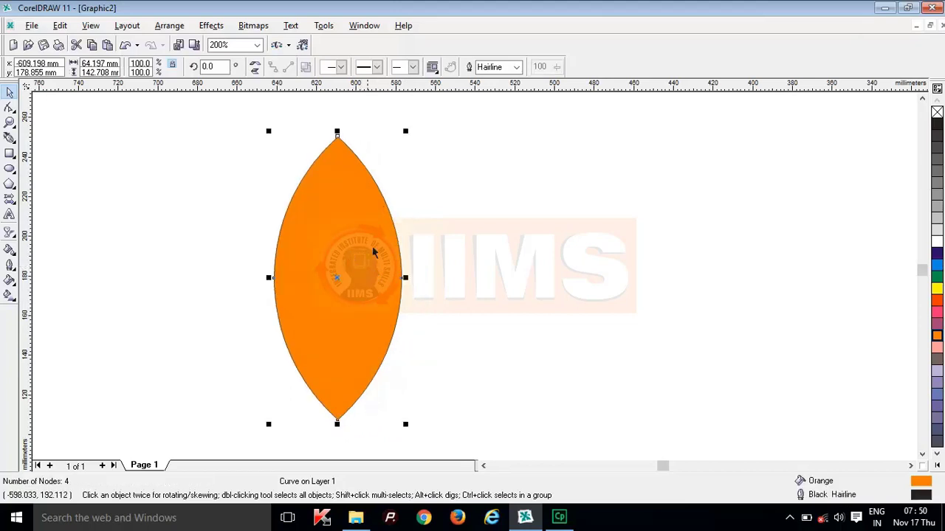
left_click(9, 266)
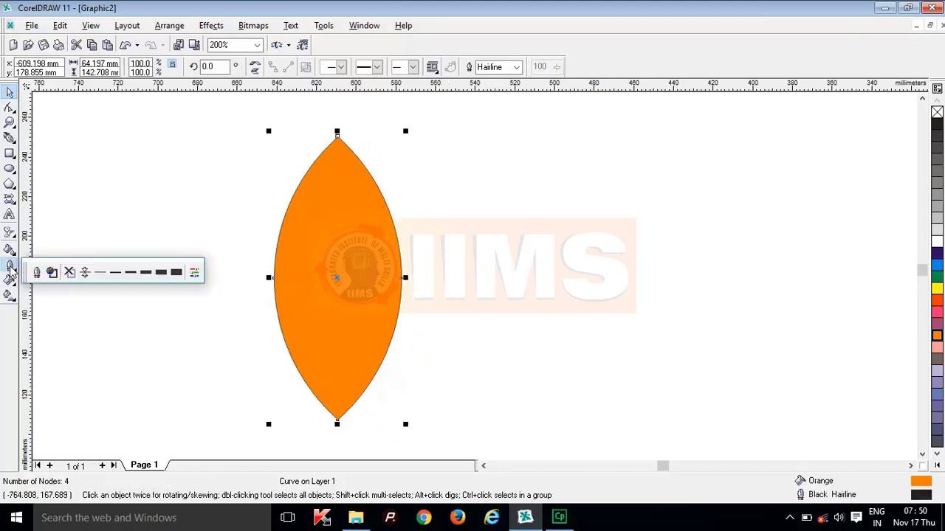
left_click(69, 272)
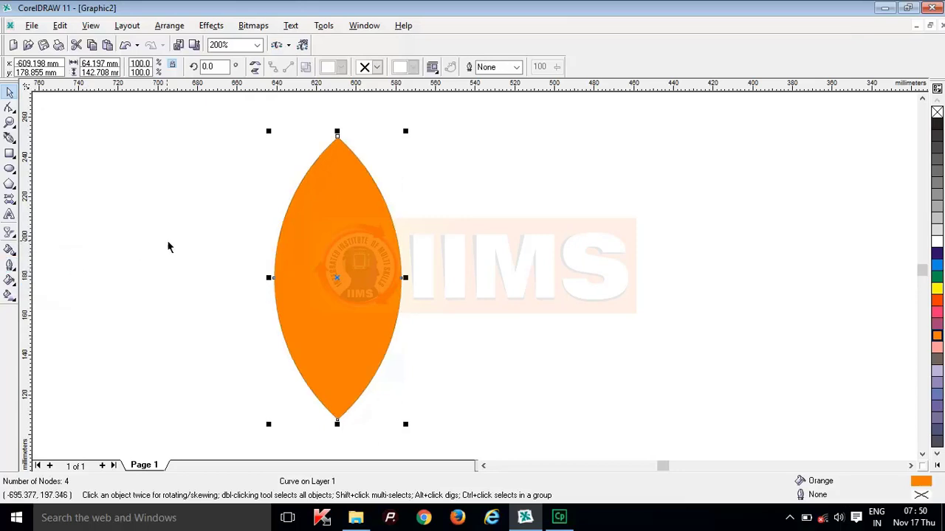
Move the orange petal slightly up and to the right.
scroll(364, 283, "down", 3)
scroll(363, 284, "up", 3)
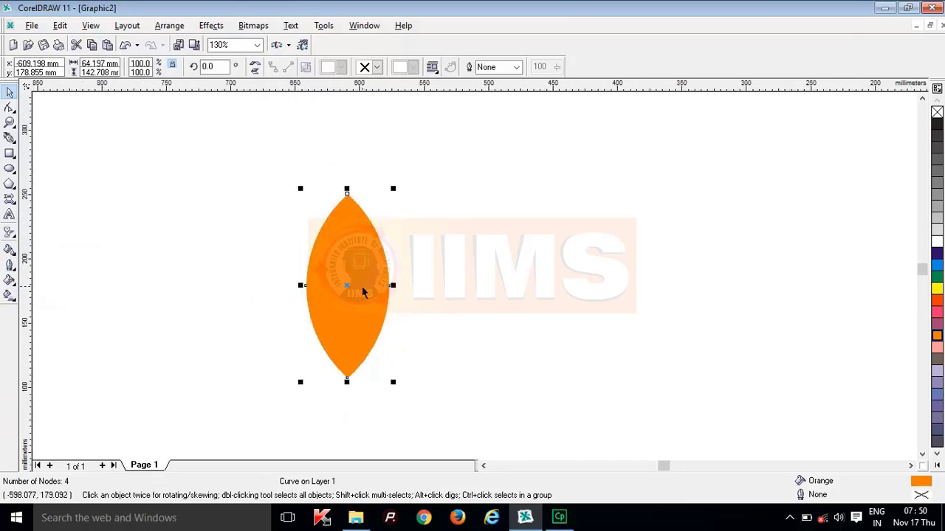
left_click_drag(362, 292, 378, 272)
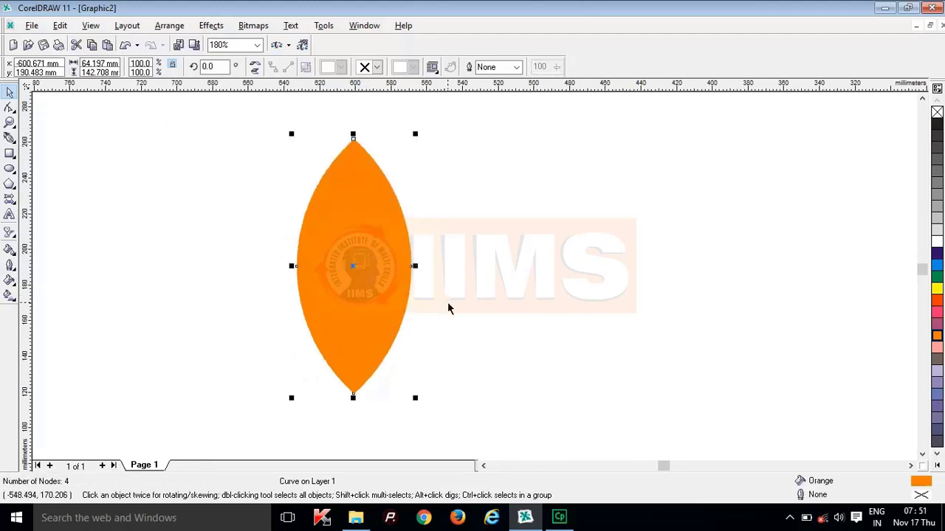
left_click_drag(371, 327, 384, 317)
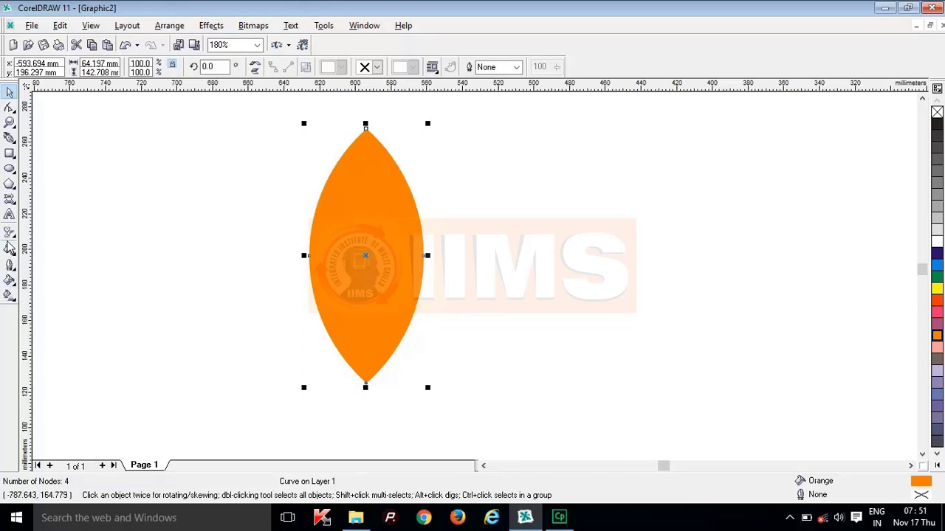
Try a linear transparency fading the petal from its upper tip to its lower tip, and clear it again.
left_click(9, 236)
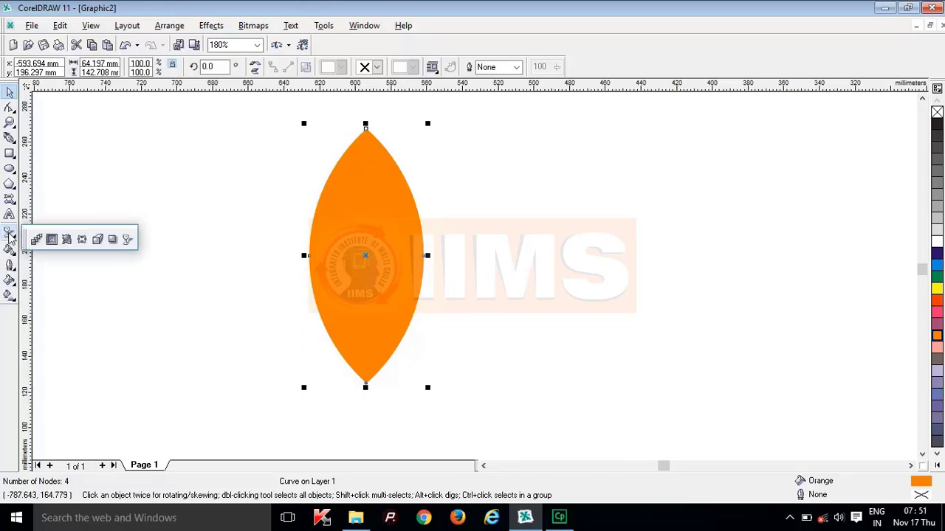
left_click(128, 240)
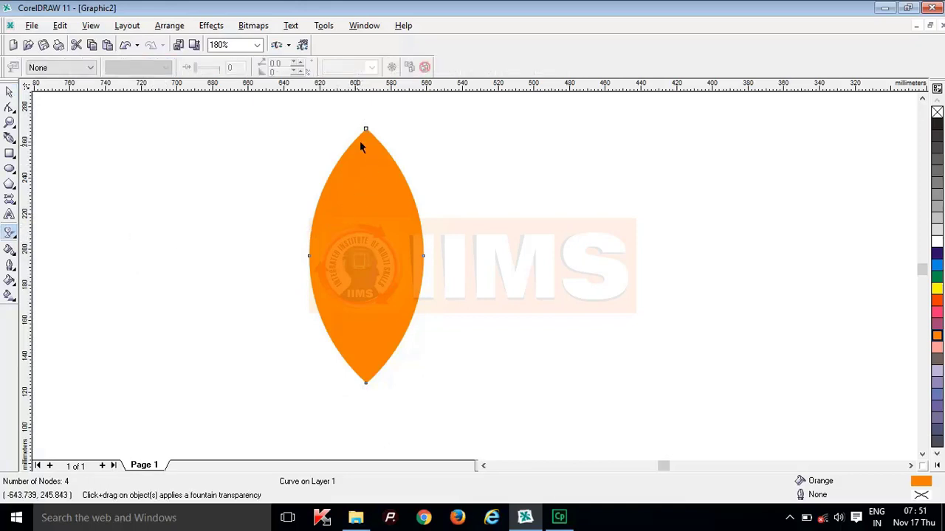
left_click_drag(366, 133, 367, 383)
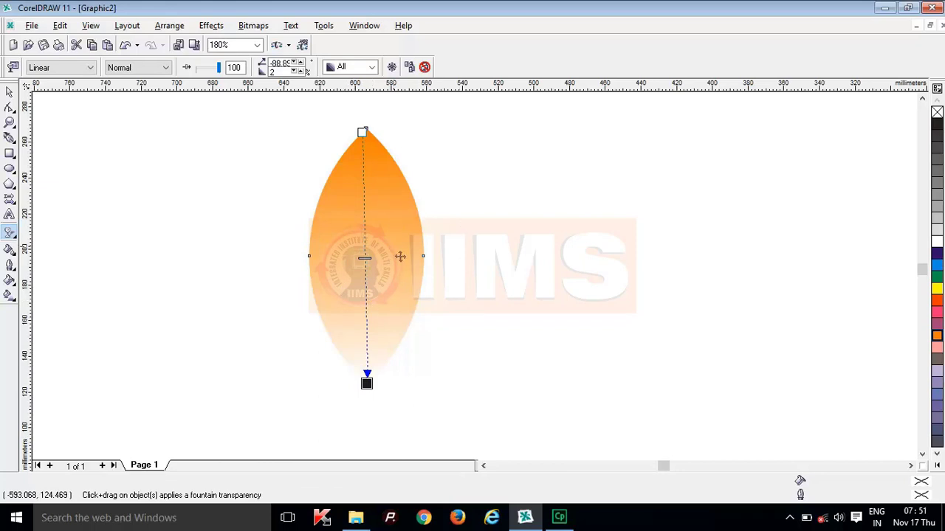
left_click(425, 67)
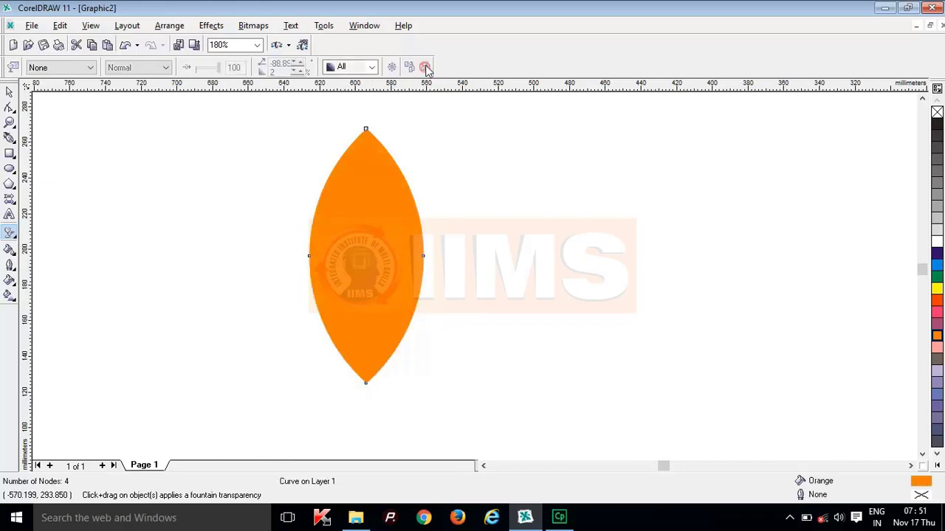
Apply a linear transparency that keeps the petal's lower tip opaque and fades it out toward the upper tip, adjusting the gradient's midpoint.
left_click(6, 231)
left_click(127, 240)
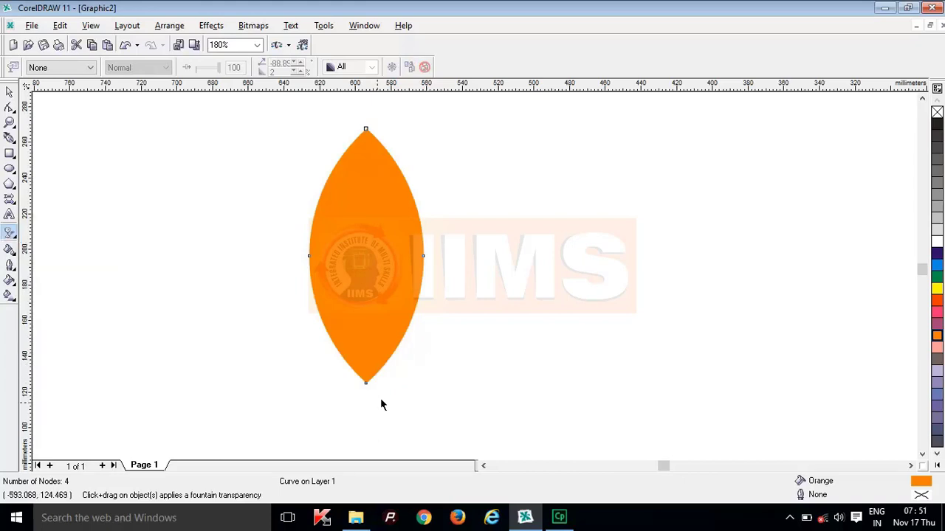
left_click_drag(369, 384, 366, 132)
left_click_drag(363, 385, 367, 384)
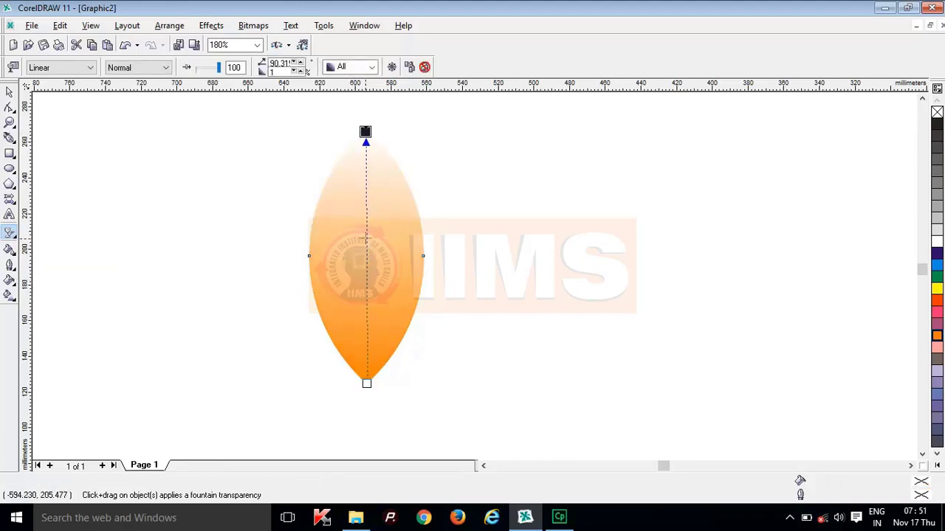
mouse_move(366, 258)
left_mouse_down()
mouse_move(367, 227)
mouse_move(368, 246)
left_mouse_up()
Move the faded petal slightly left and down, and deselect it.
left_click(10, 91)
left_click_drag(394, 297, 369, 303)
left_click(522, 300)
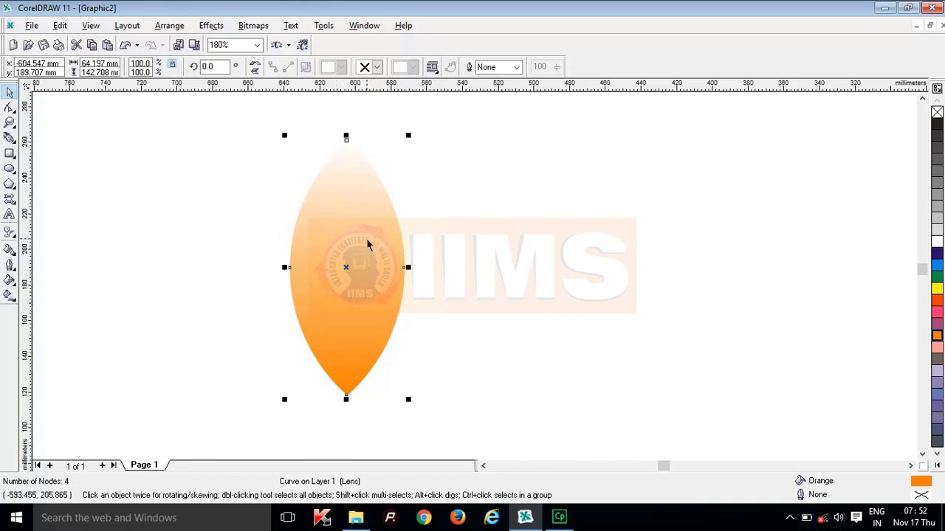
left_click(687, 252)
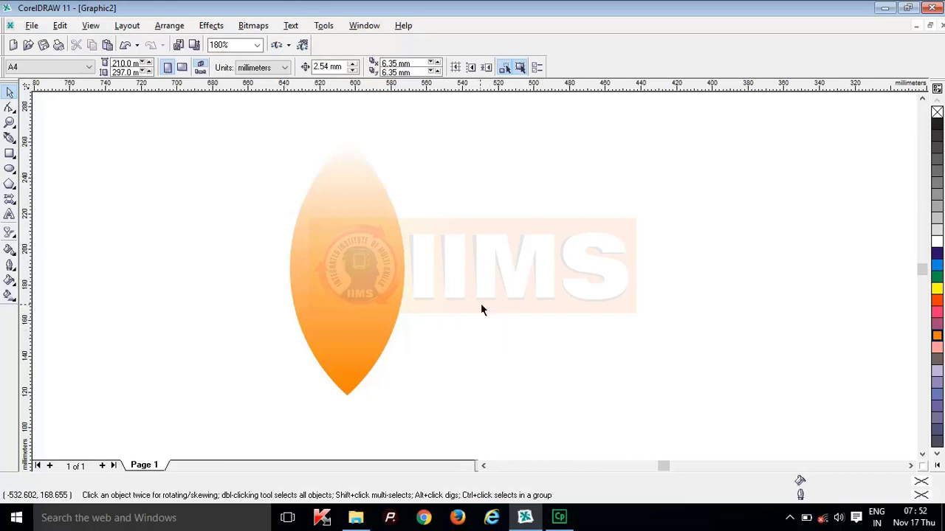
Move the petal's rotation center from its middle down to its lower tip.
left_click(375, 254)
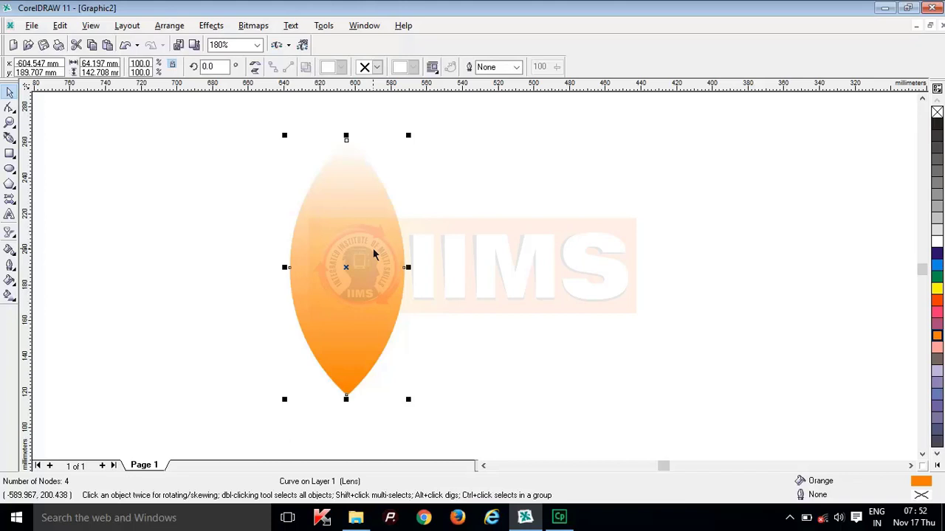
left_click(375, 254)
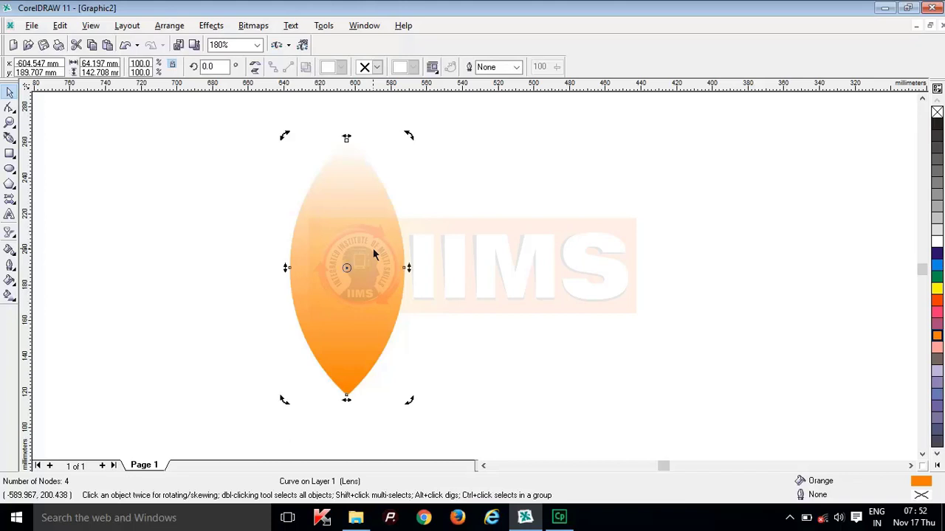
scroll(351, 278, "up", 2)
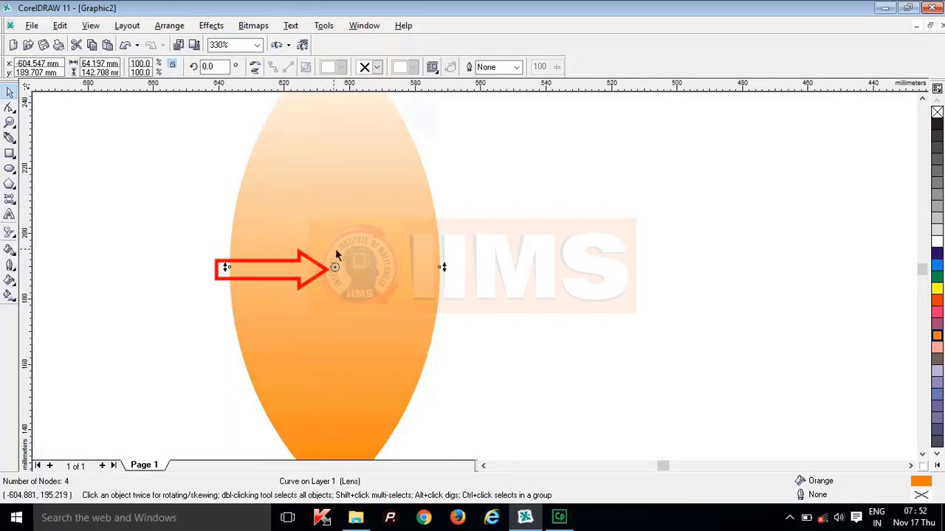
scroll(369, 295, "down", 1)
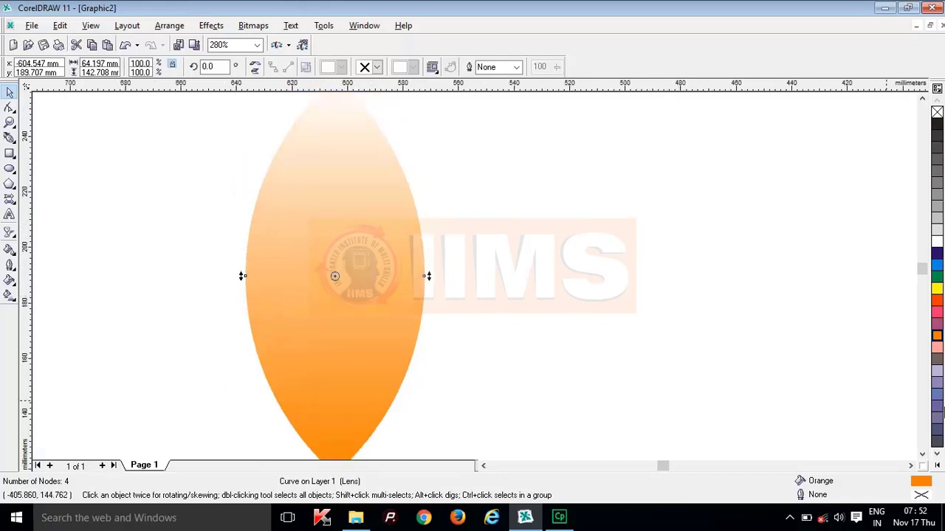
left_click(922, 454)
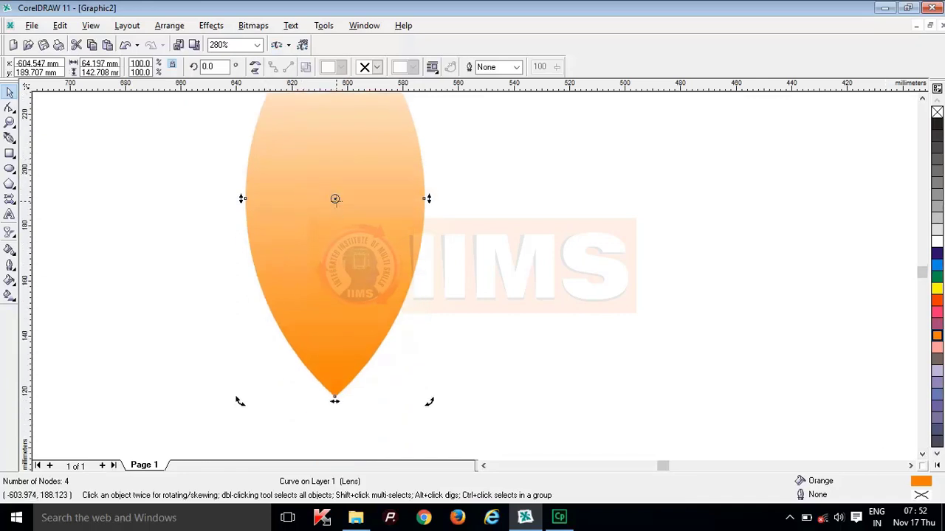
left_click_drag(335, 199, 335, 396)
Fine-tune the rotation center so it sits exactly on the point of the petal's lower tip.
scroll(334, 399, "up", 4)
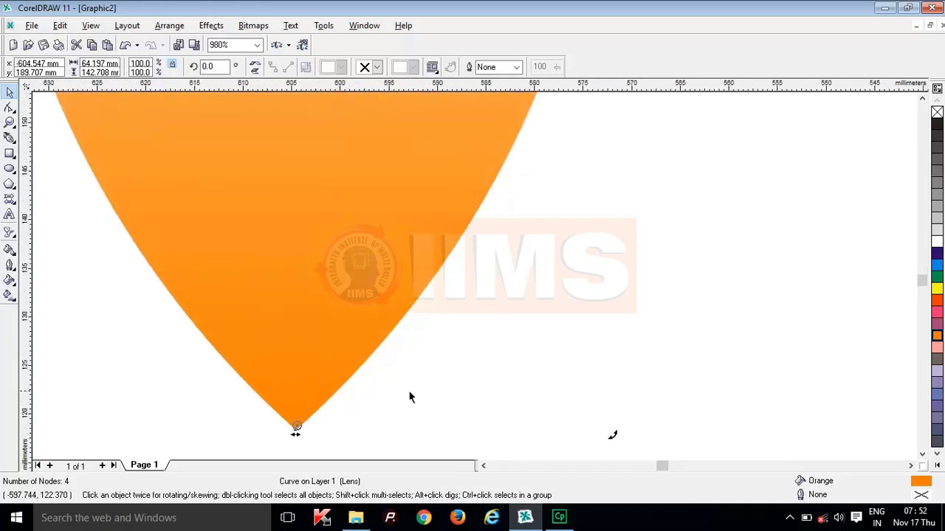
left_click(484, 466)
left_click(484, 465)
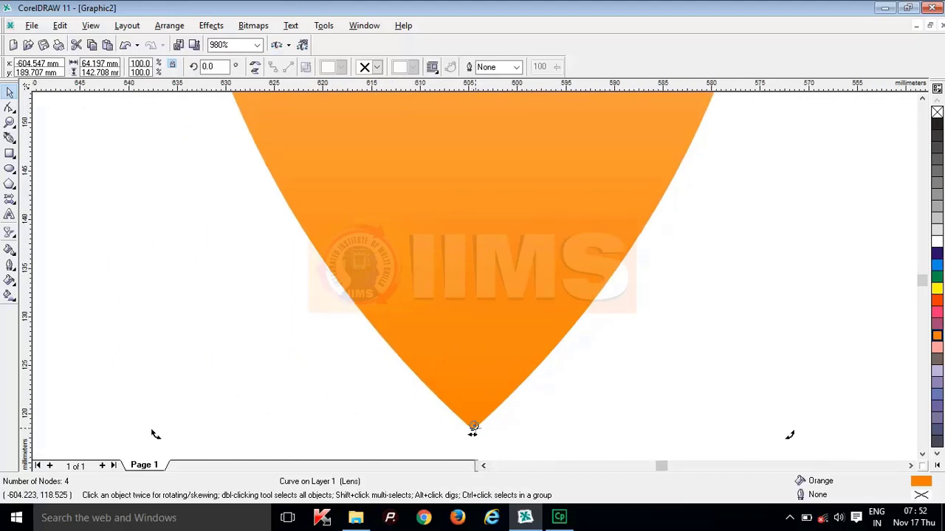
mouse_move(474, 426)
left_mouse_down()
mouse_move(463, 337)
mouse_move(532, 399)
mouse_move(474, 429)
left_mouse_up()
Move the whole petal up and to the left to make room around it.
scroll(501, 343, "down", 5)
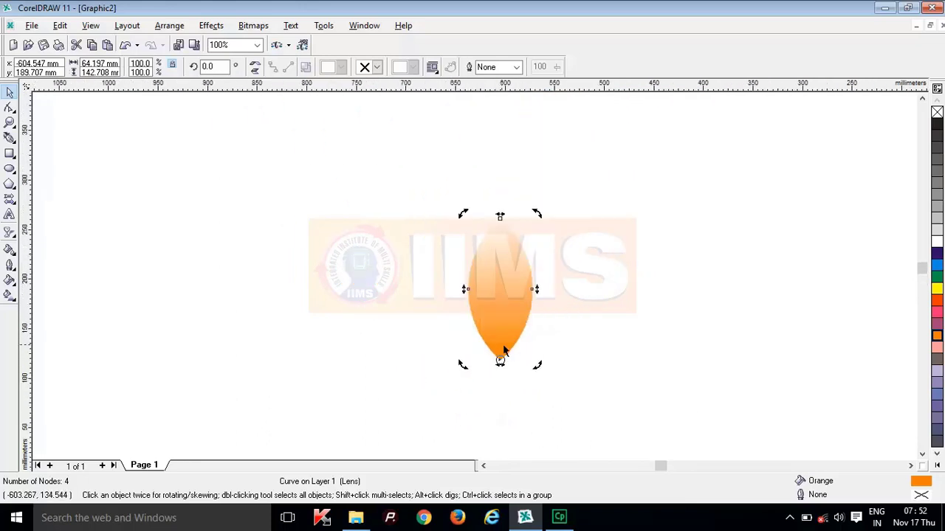
scroll(507, 314, "up", 1)
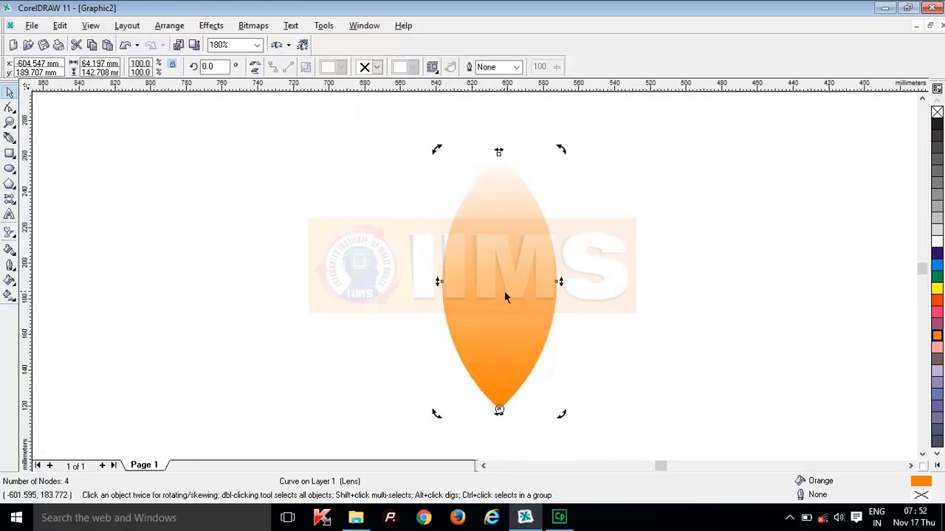
left_click_drag(504, 291, 367, 252)
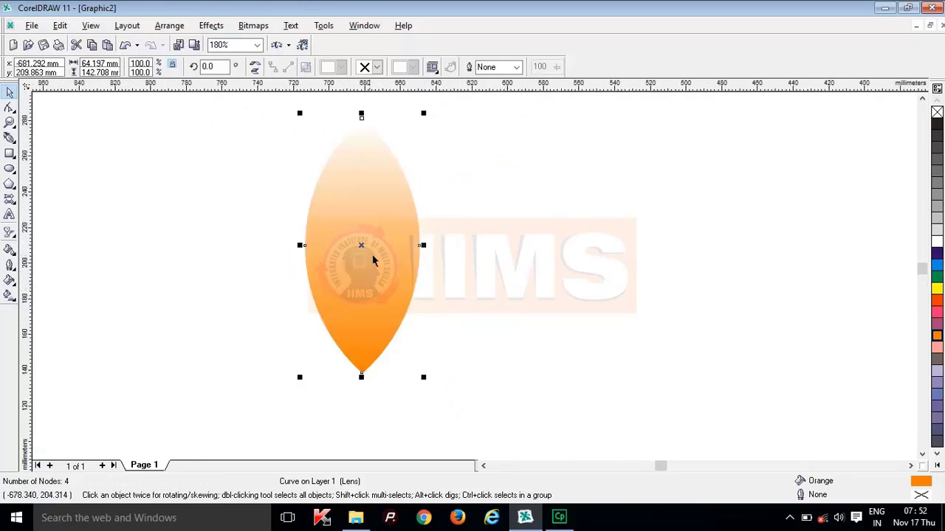
Create a copy of the petal rotated clockwise around its lower tip, at an angle of 345.692 degrees.
left_click(365, 312)
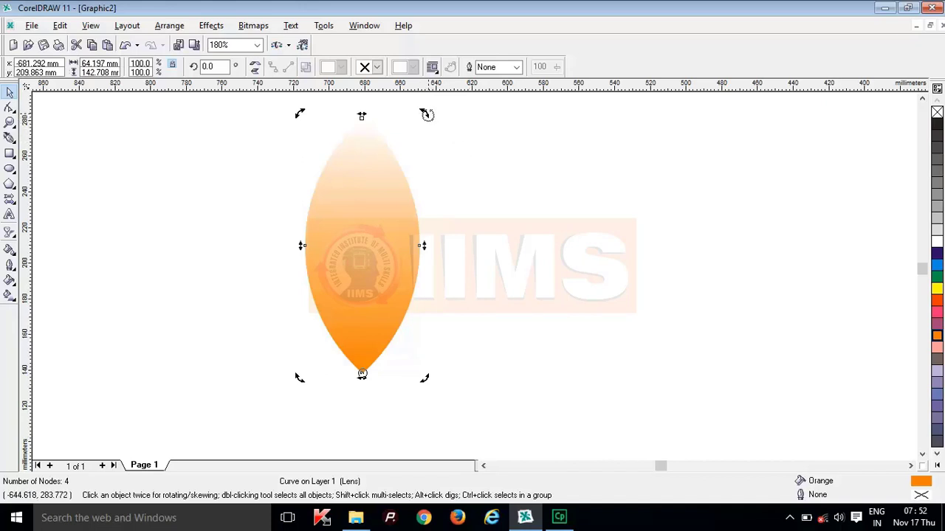
left_click_drag(424, 113, 477, 141)
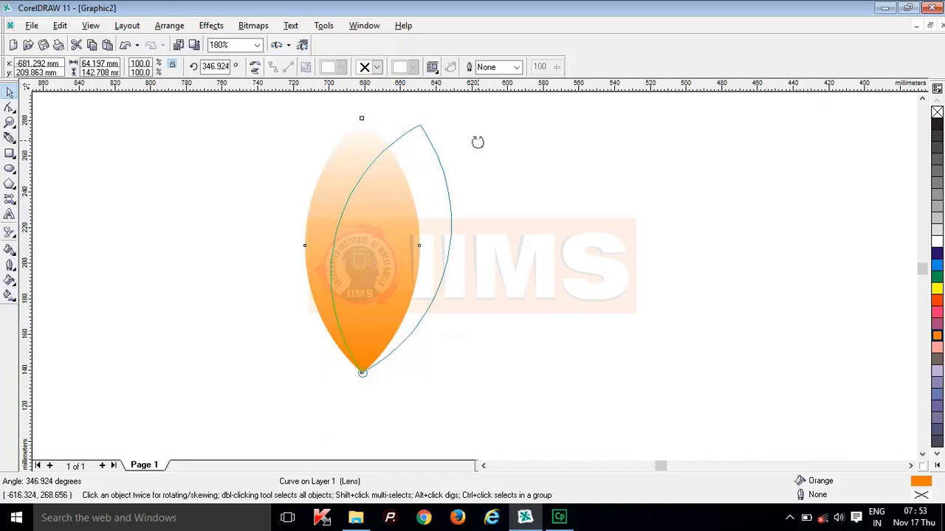
left_click_drag(477, 142, 482, 145)
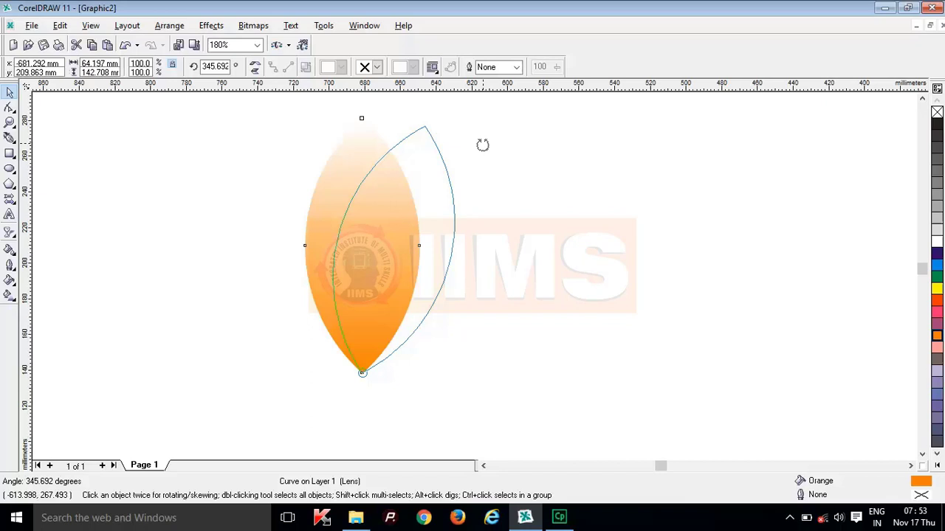
left_click_drag(482, 145, 483, 146)
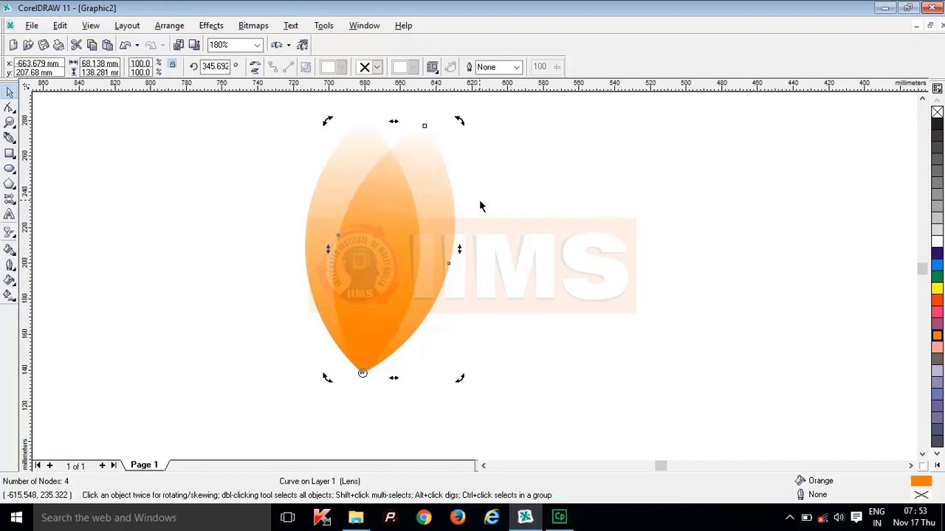
Repeat the rotated copy around the lower tip until 25 petals complete the full flower, and deselect.
key("ctrl+r")
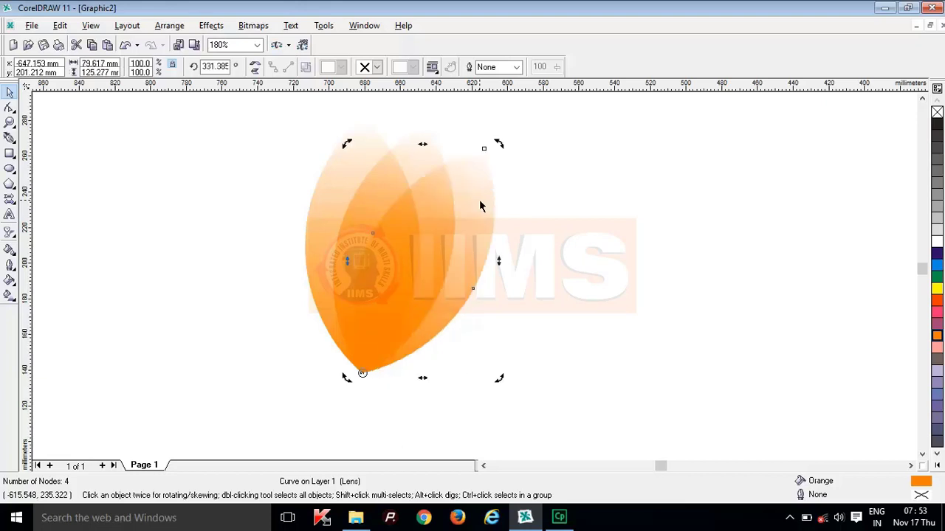
key("ctrl+r")
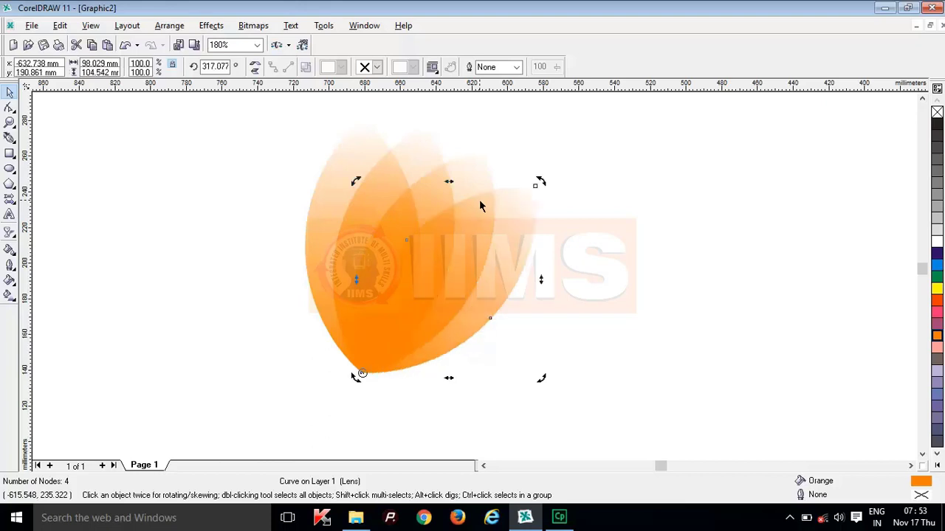
key("ctrl+r")
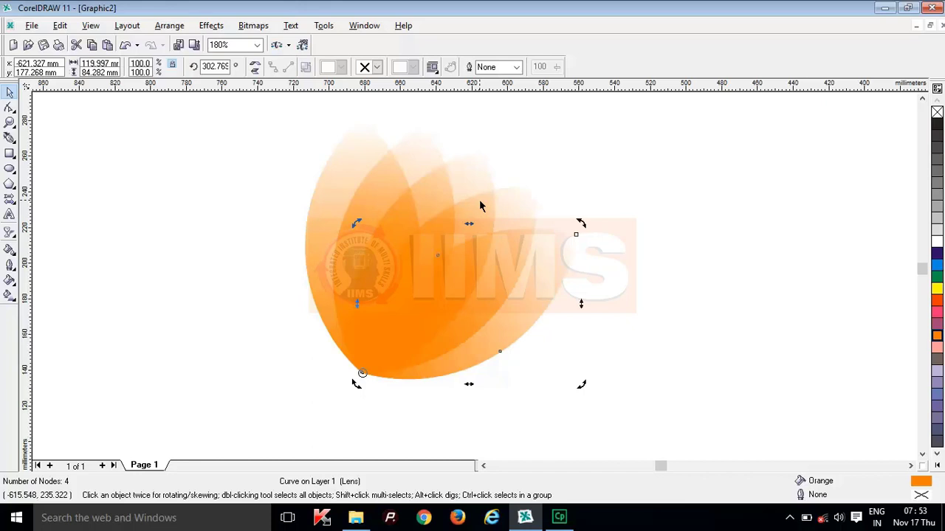
key("ctrl+r")
key("ctrl+r")
key("ctrl+r")
key("ctrl+r")
key("ctrl+r")
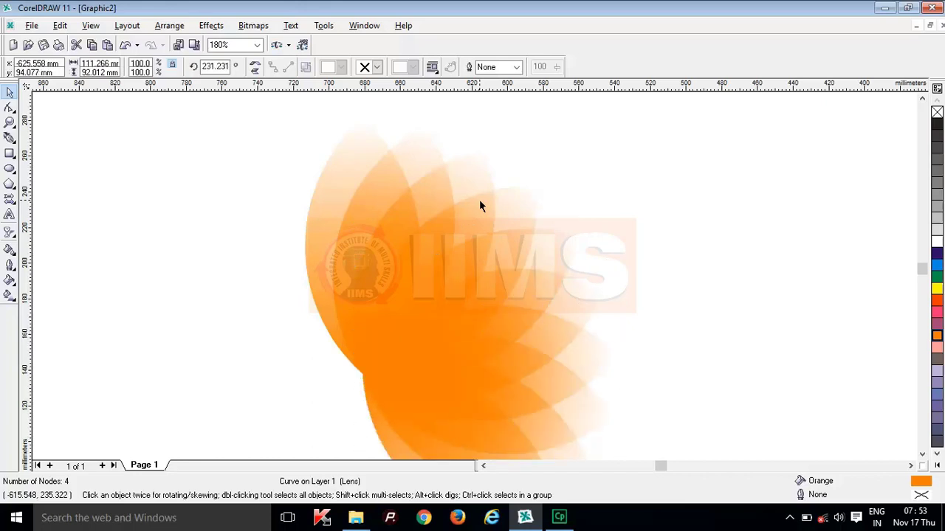
key("ctrl+r")
key("ctrl+r")
key("ctrl+r")
key("ctrl+r")
key("ctrl+r")
key("ctrl+r")
key("ctrl+r")
key("ctrl+r")
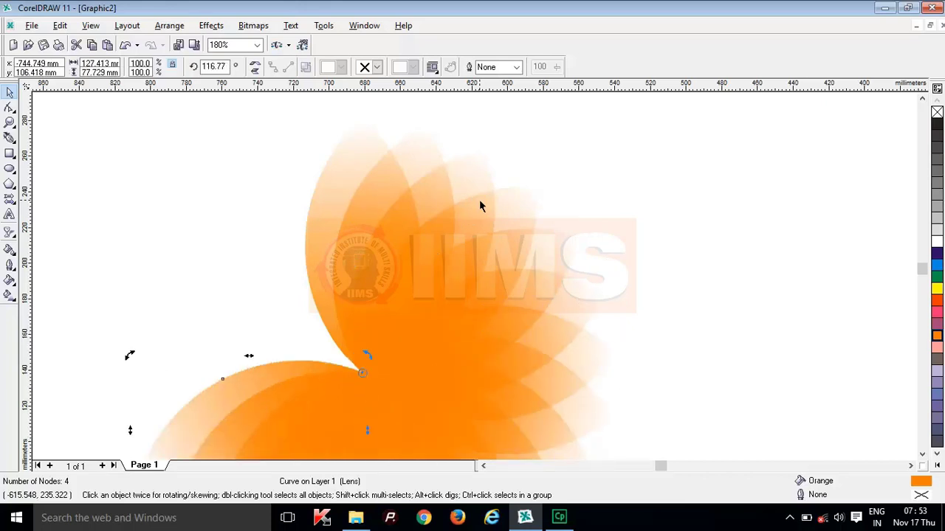
key("ctrl+r")
key("ctrl+r")
key("ctrl+r")
key("ctrl+r")
key("ctrl+r")
key("ctrl+r")
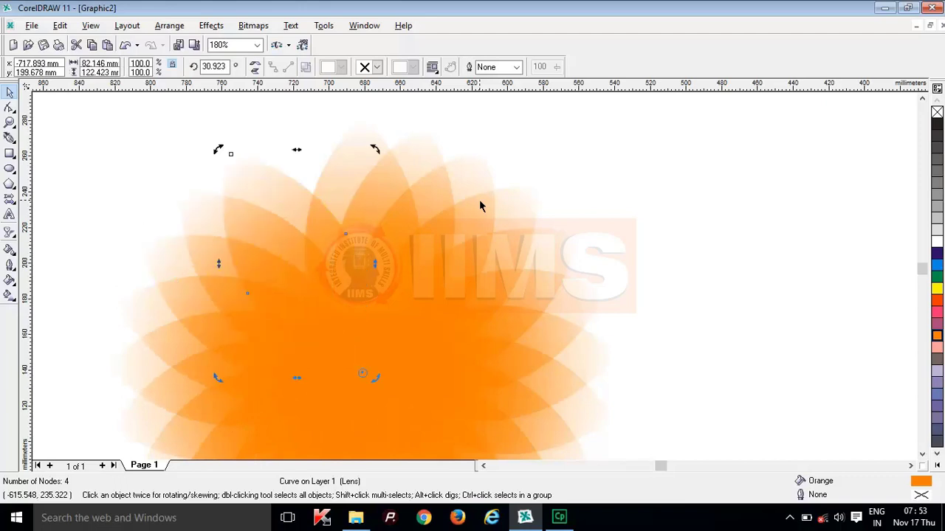
key("ctrl+r")
scroll(337, 327, "down", 3)
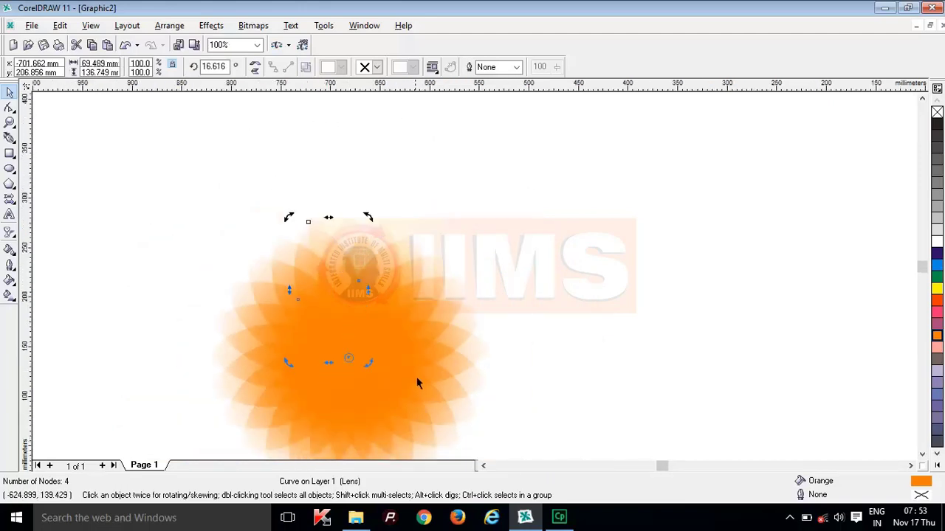
left_click(922, 454)
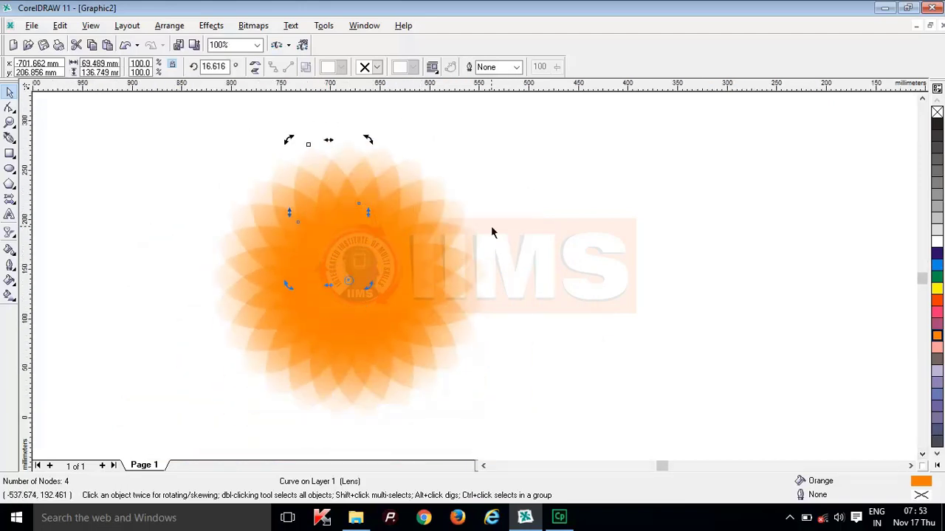
key("Escape")
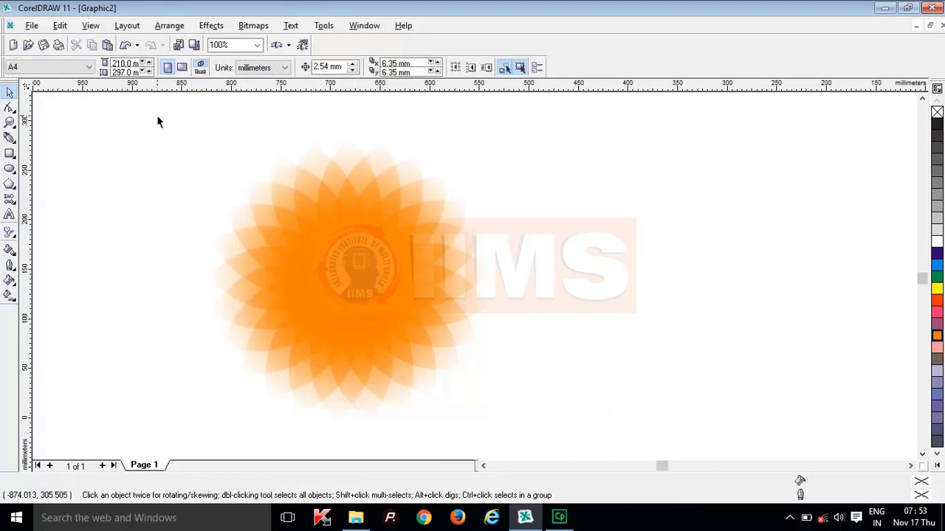
Select all the petals of the flower and group them.
left_click_drag(157, 122, 527, 428)
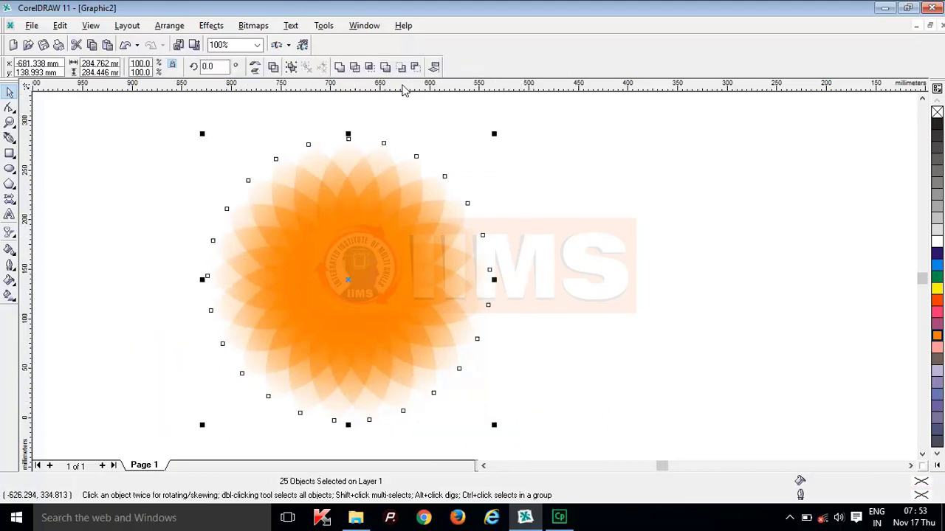
left_click(172, 27)
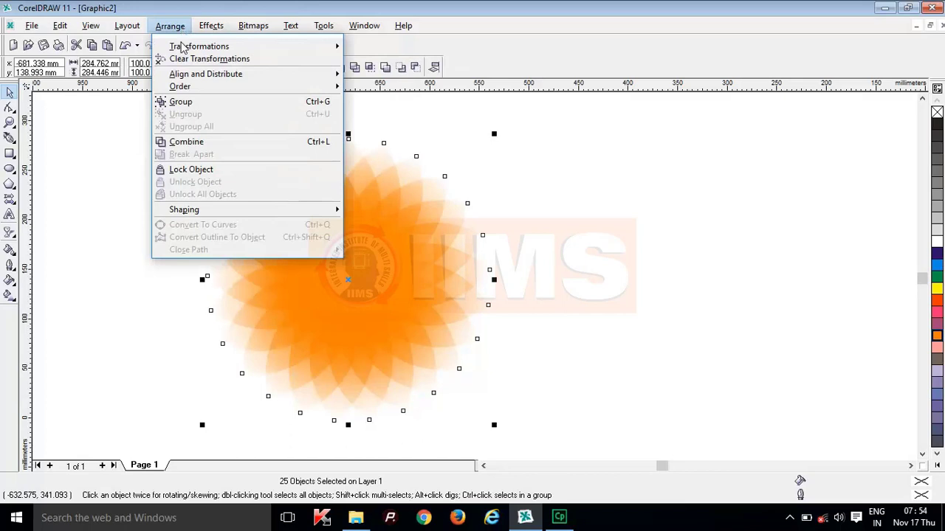
left_click(177, 101)
Scale the flower group proportionally to about 79% and move it far to the right on the drawing area.
left_click_drag(405, 274, 368, 267)
scroll(486, 297, "down", 2)
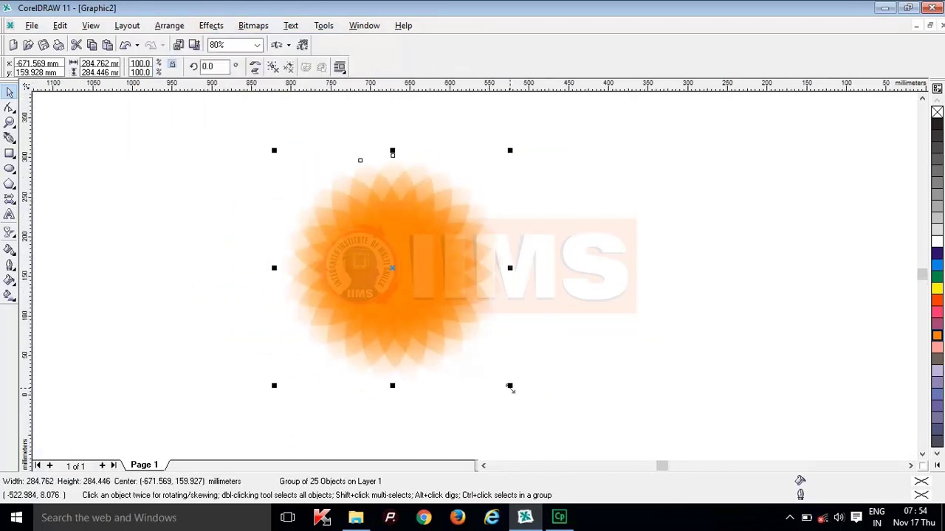
left_click_drag(509, 385, 512, 285)
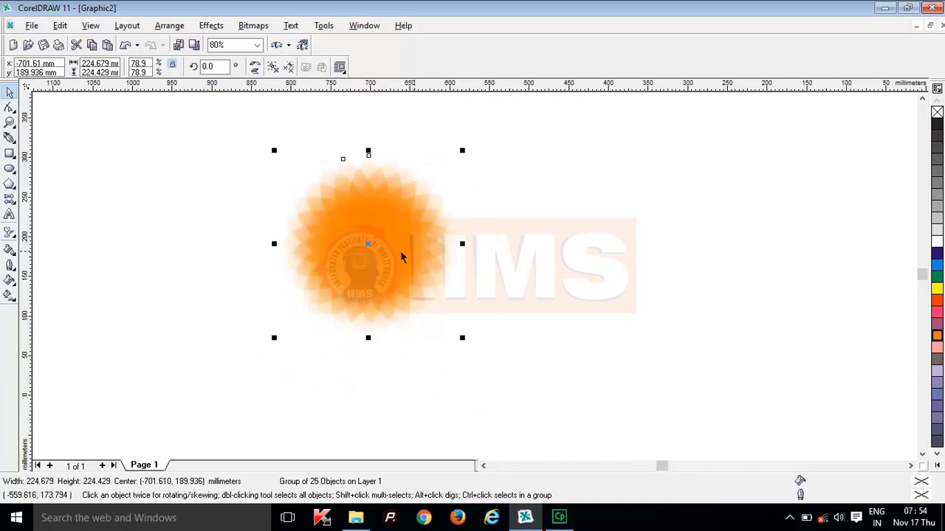
left_click_drag(402, 257, 760, 237)
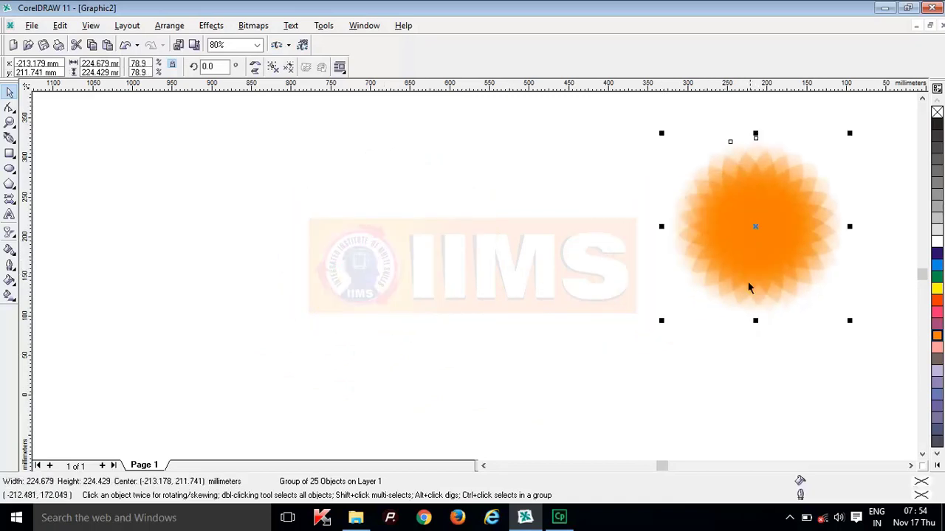
left_click(662, 323)
left_click(745, 265)
left_click_drag(782, 236, 805, 229)
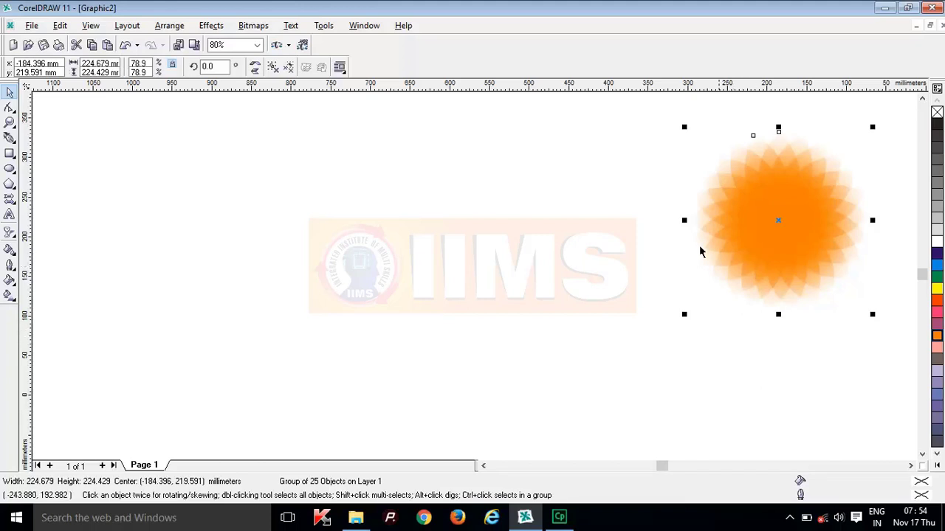
Draw a circle about 234 mm in diameter in the empty area left of the flower.
left_click(379, 247)
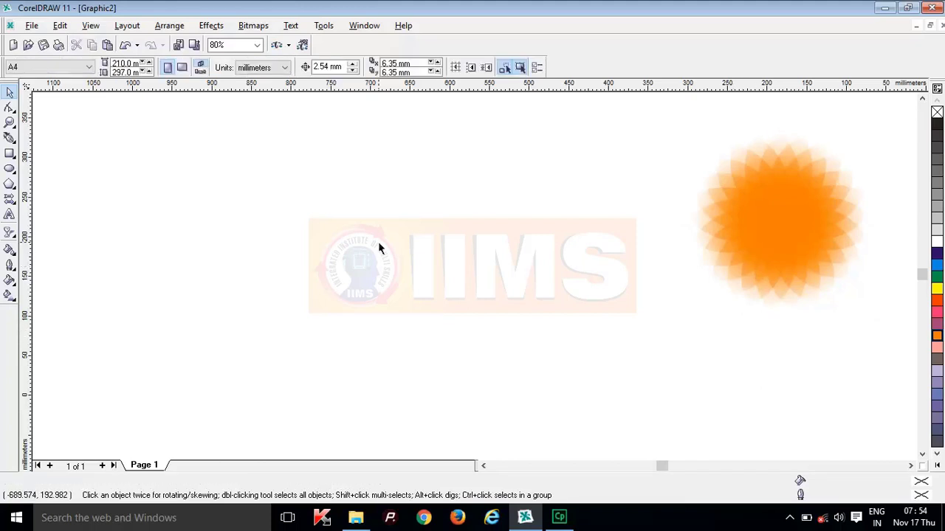
left_click(10, 171)
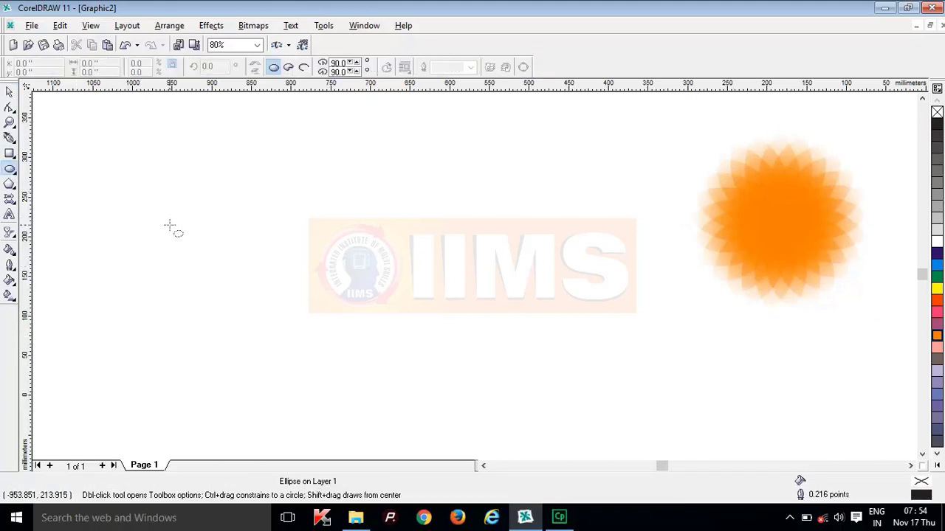
left_click_drag(152, 193, 339, 333)
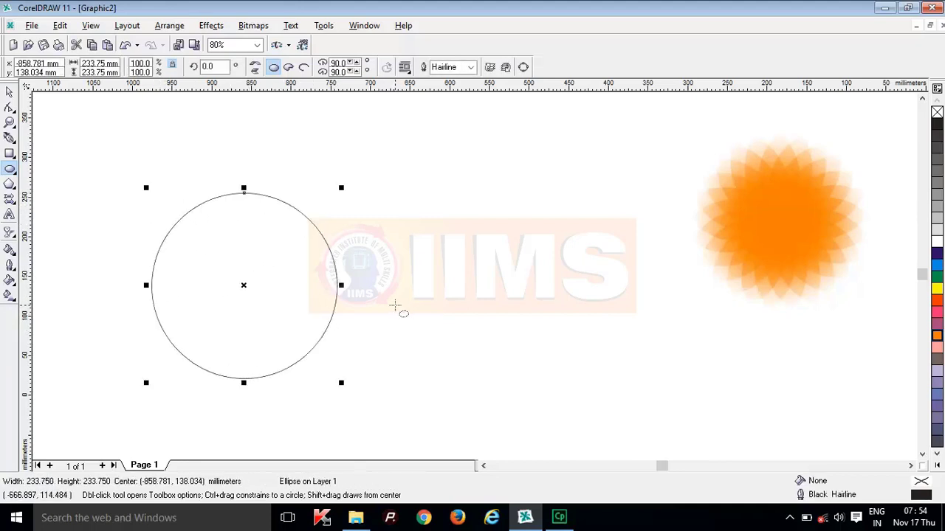
Duplicate the circle and shift the copy horizontally about 163 mm to the right so the two circles overlap in a narrow lens.
key("space")
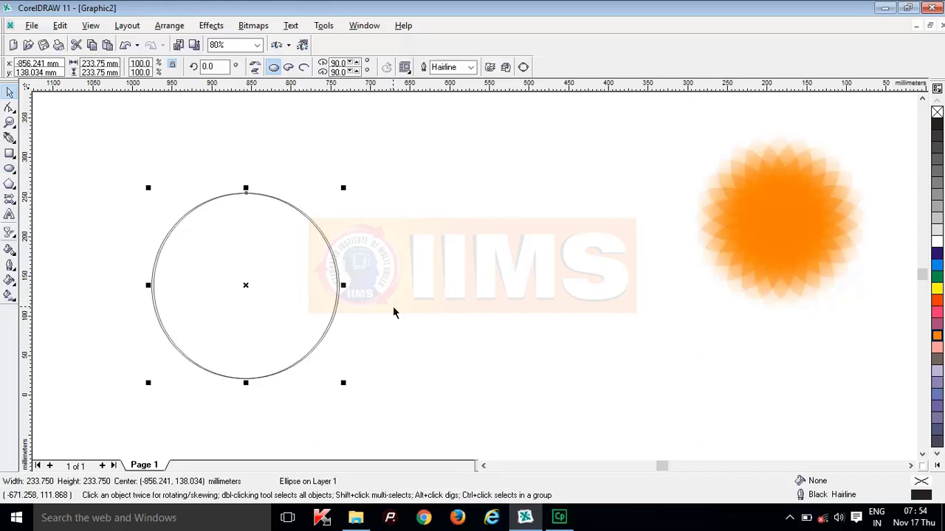
key("ctrl+d")
key("Right")
key("Right")
key("Right")
key("Right")
key("Right")
key("Right")
key("Right")
key("Right")
key("Right")
key("Right")
key("Right")
key("Right")
key("Right")
key("Right")
key("Right")
key("Right")
key("Right")
key("Right")
key("Right")
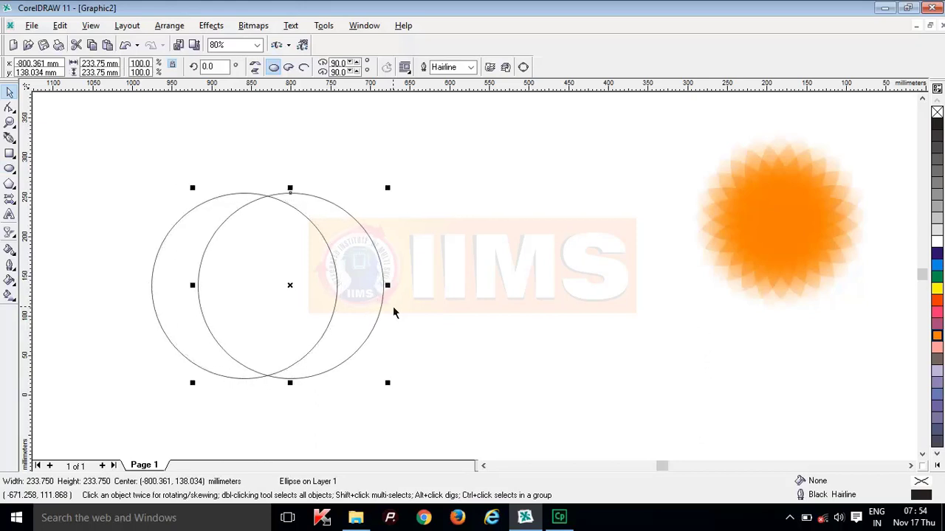
key("Right")
key("Right")
key("Right")
key("Right")
key("Right")
key("Right")
key("Right")
key("Right")
key("Right")
key("Right")
key("Right")
key("Right")
key("Right")
key("Right")
key("Right")
key("Right")
key("Right")
key("Right")
key("Right")
key("Right")
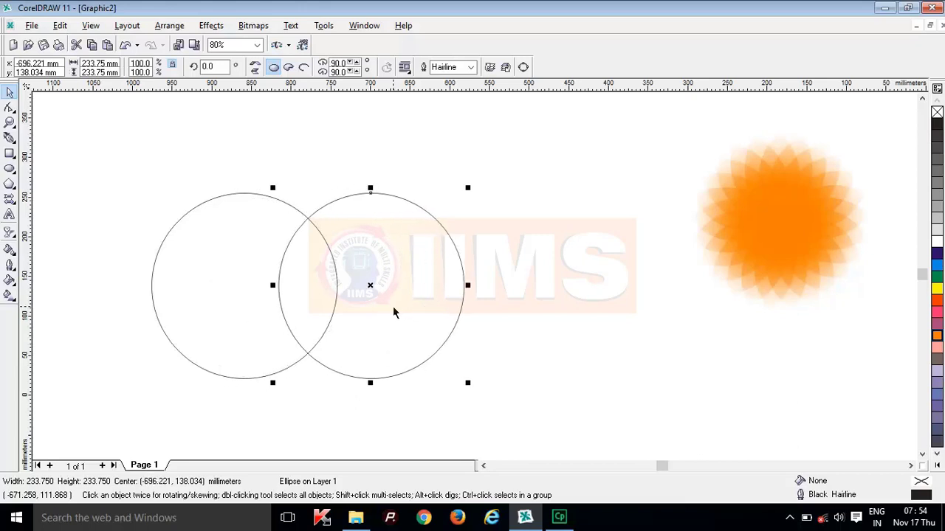
Nudge the second circle about 8 mm toward the first and intersect the two circles to make a petal shape.
key("Left")
key("Left")
key("Left")
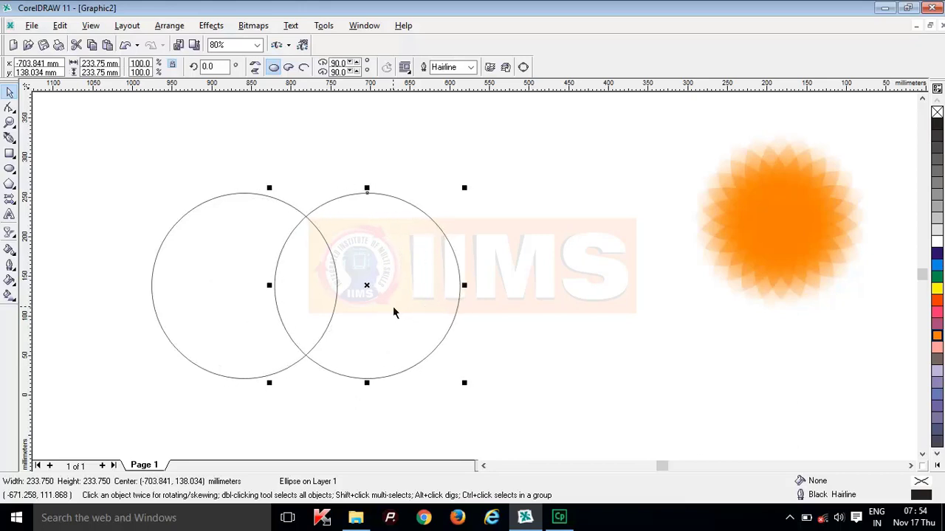
left_click_drag(110, 159, 534, 422)
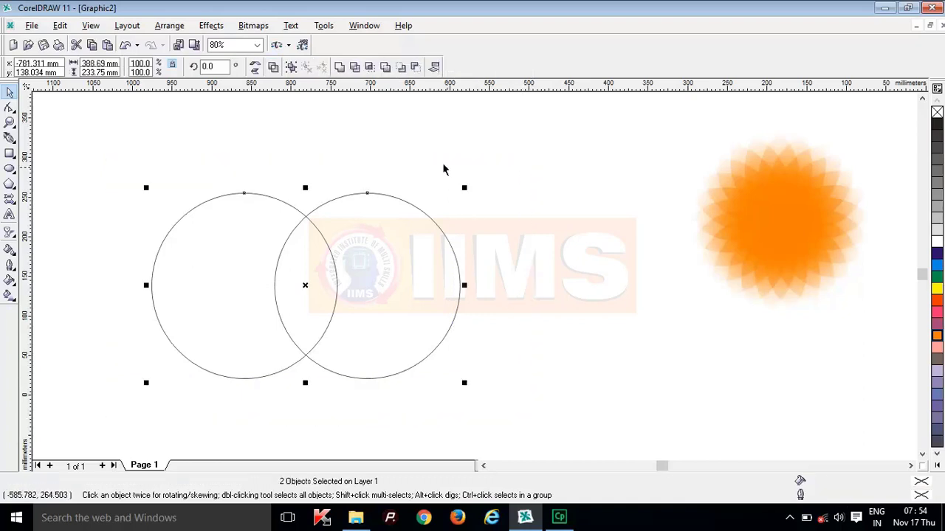
left_click(370, 67)
Move the two original circles away from the petal shape and delete them.
left_click_drag(396, 209, 510, 218)
key("Delete")
left_click_drag(184, 287, 140, 268)
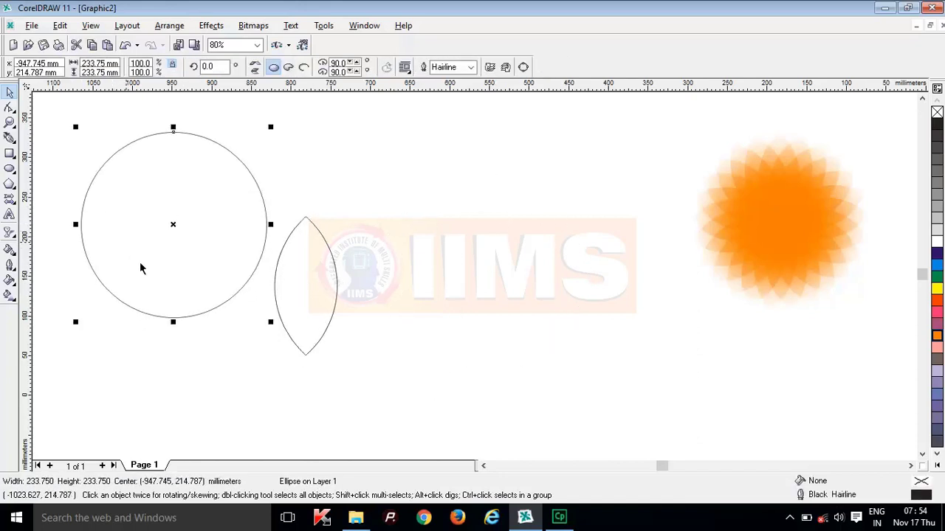
key("Delete")
Enlarge the petal proportionally to about 169%, roughly 133 by 296 mm, and reposition it in the empty area.
left_click_drag(296, 293, 306, 240)
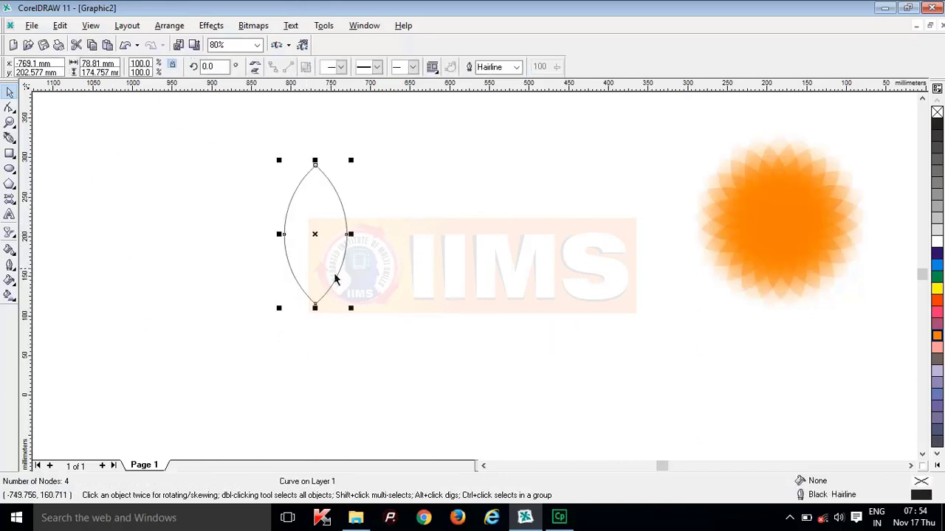
left_click_drag(350, 307, 400, 408)
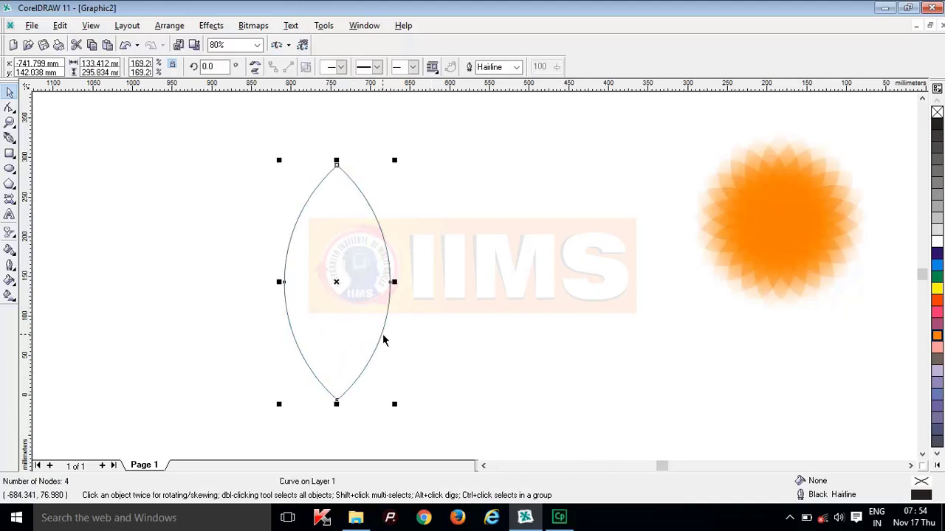
left_click_drag(349, 324, 333, 306)
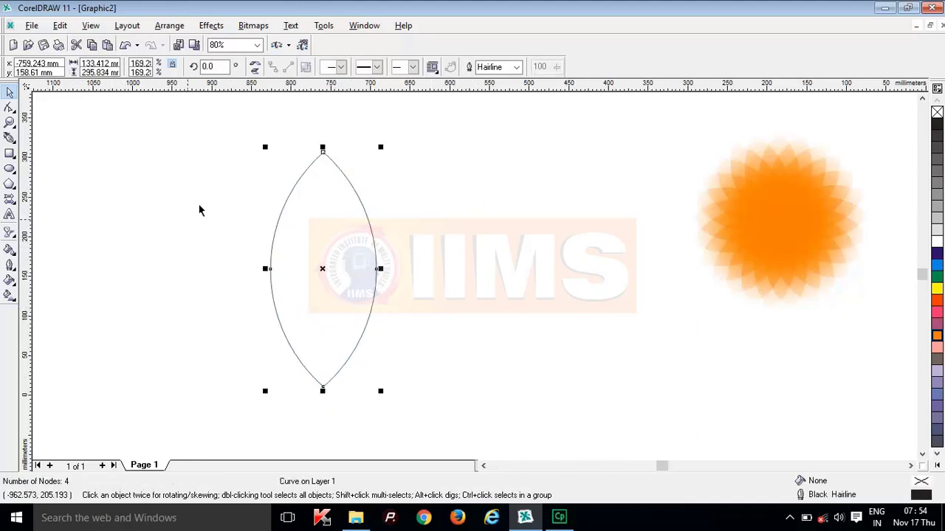
Fill the petal with cyan and set its outline width to None.
left_click(937, 264)
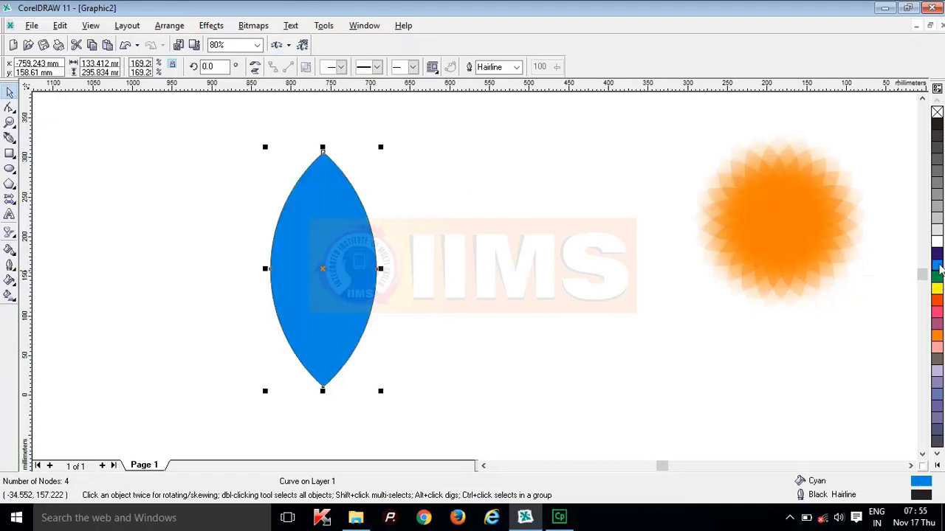
left_click(516, 67)
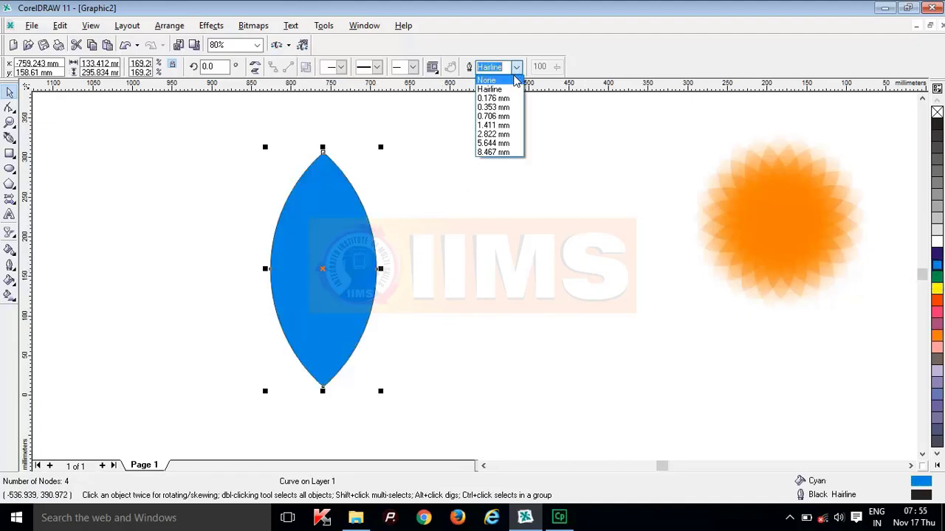
left_click(516, 79)
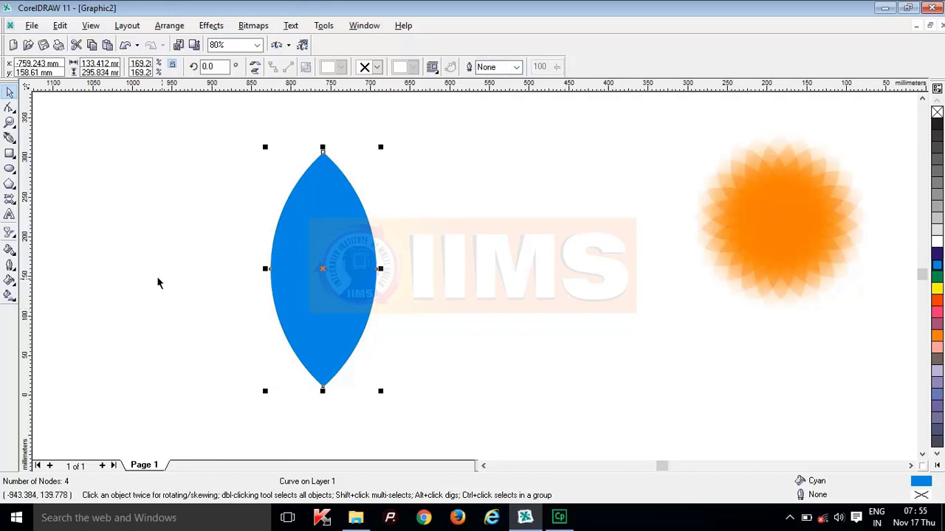
Apply a linear fountain fill from cyan at the petal's upper tip to white at its lower tip, with the midpoint at 49%.
left_click(9, 297)
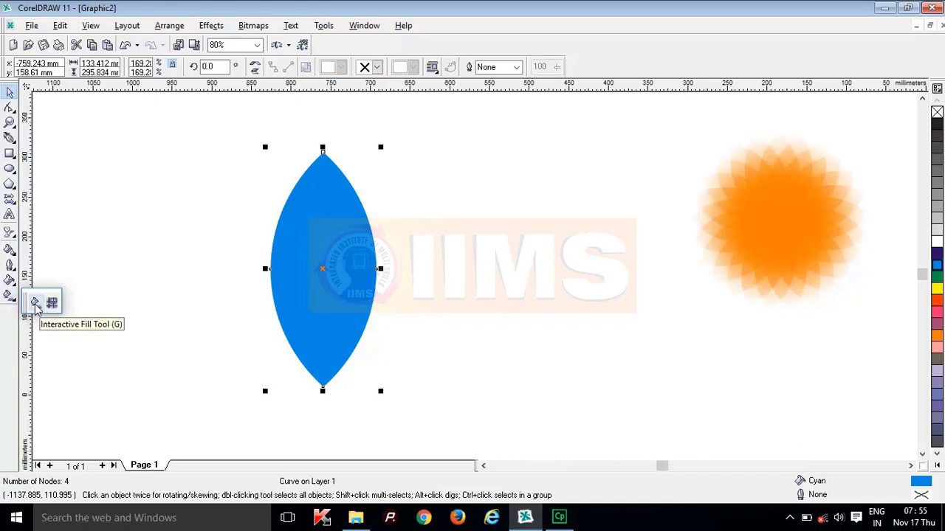
left_click(35, 304)
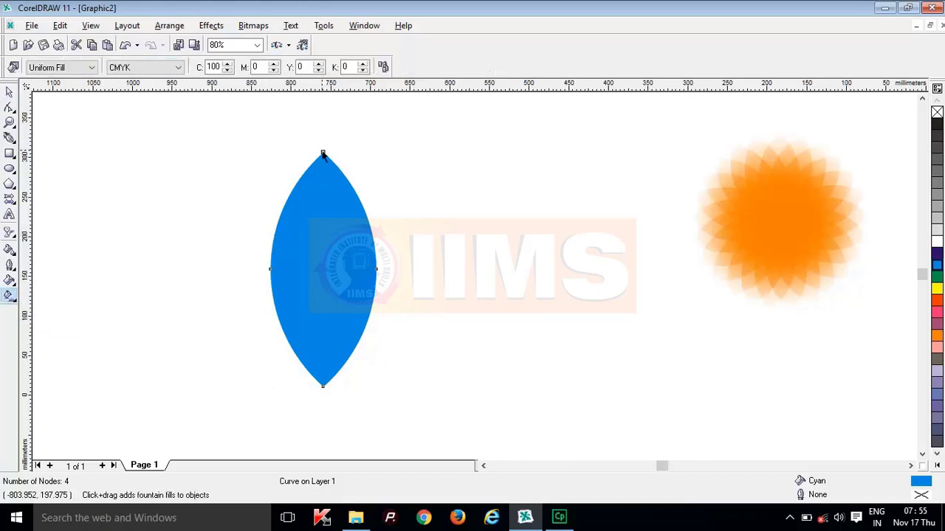
left_click_drag(322, 155, 322, 386)
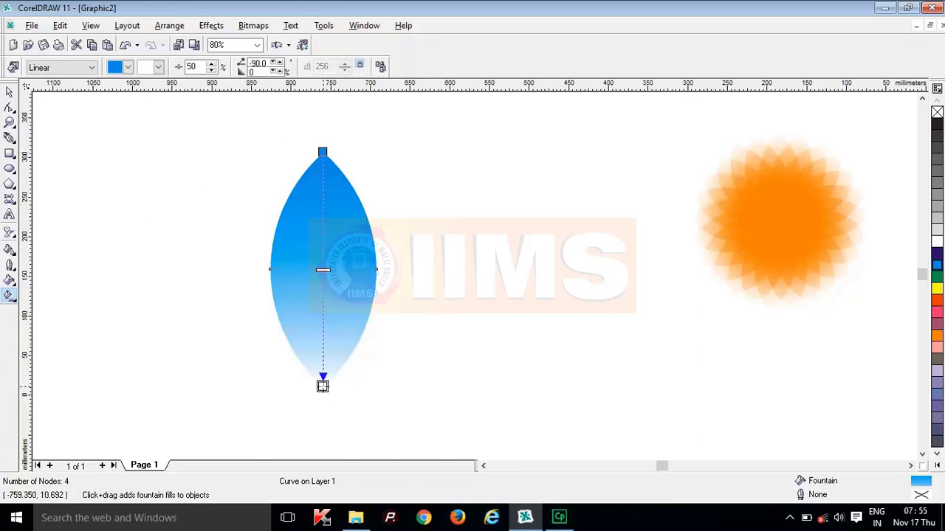
mouse_move(322, 270)
left_mouse_down()
mouse_move(322, 312)
mouse_move(323, 249)
mouse_move(322, 310)
mouse_move(323, 256)
mouse_move(323, 269)
left_mouse_up()
scroll(325, 289, "up", 1)
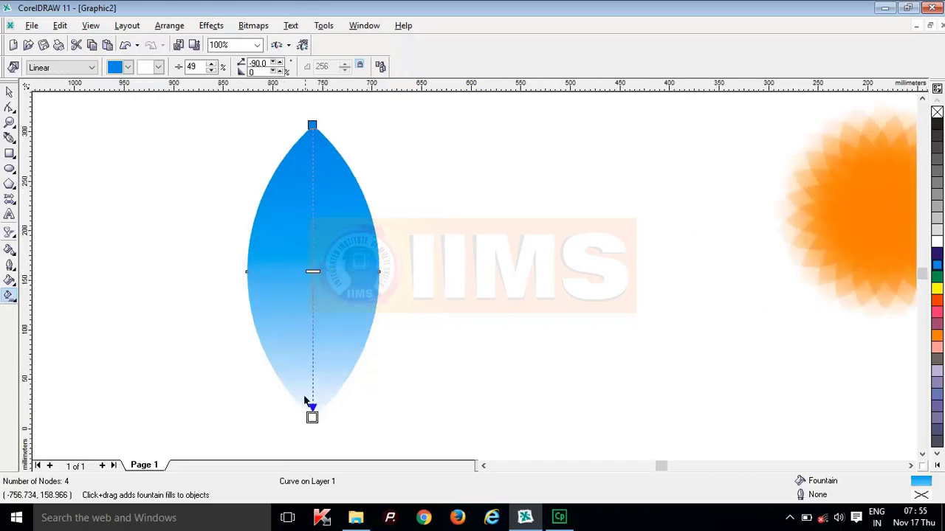
Add a colour node at about 69% along the petal's fountain fill, try light pink, and settle on light green.
double_click(312, 329)
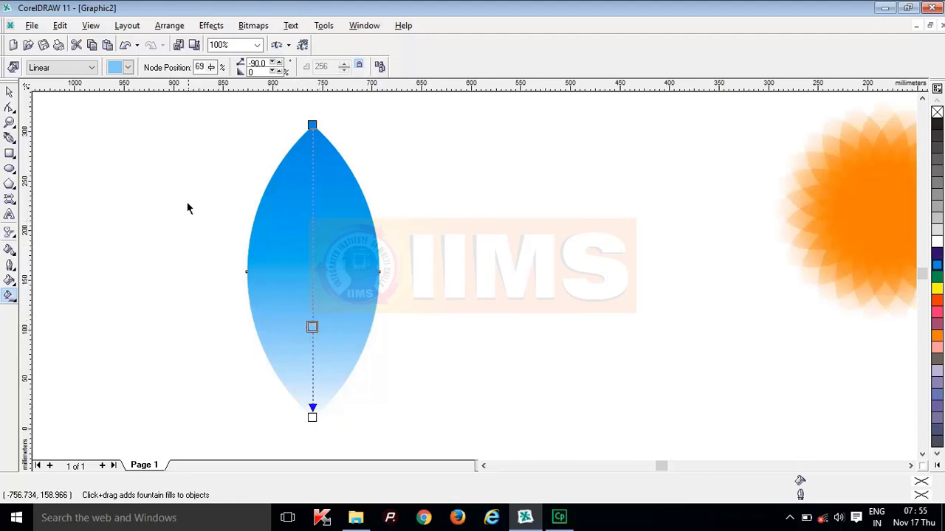
left_click(127, 67)
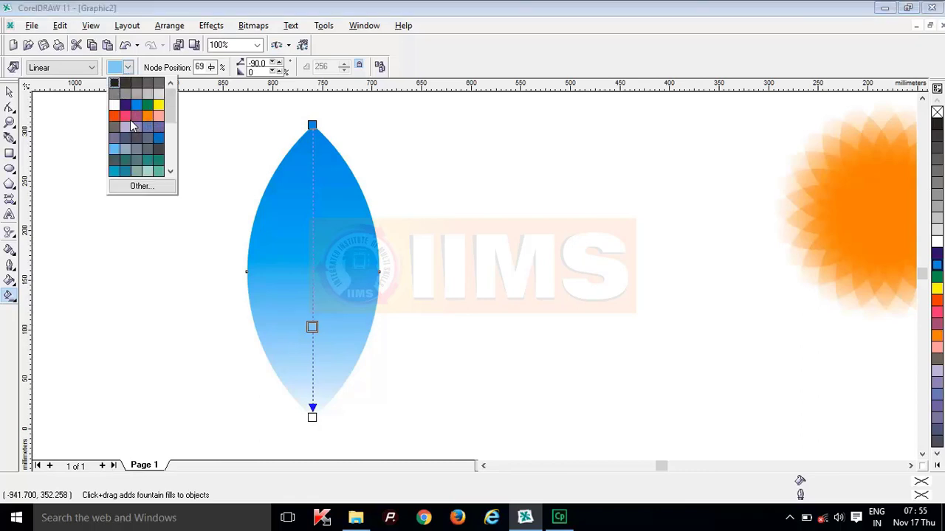
left_click(158, 118)
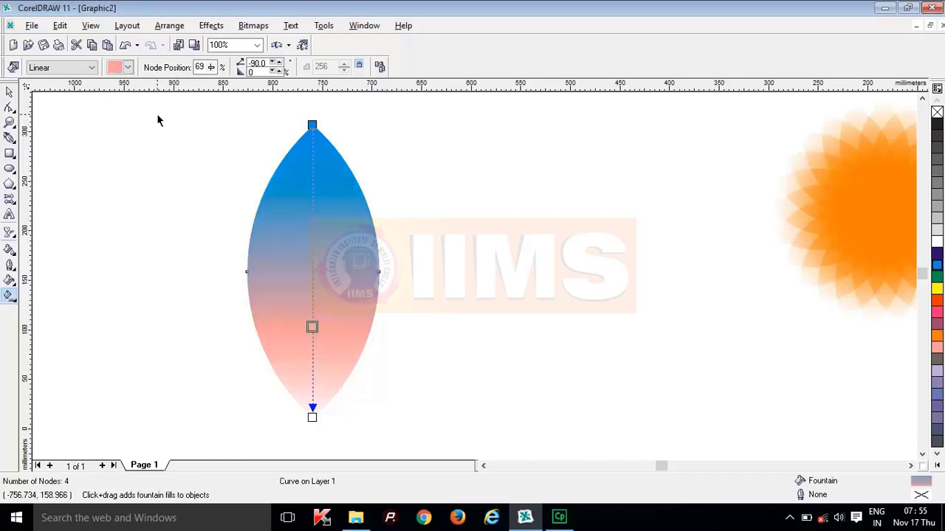
left_click(128, 68)
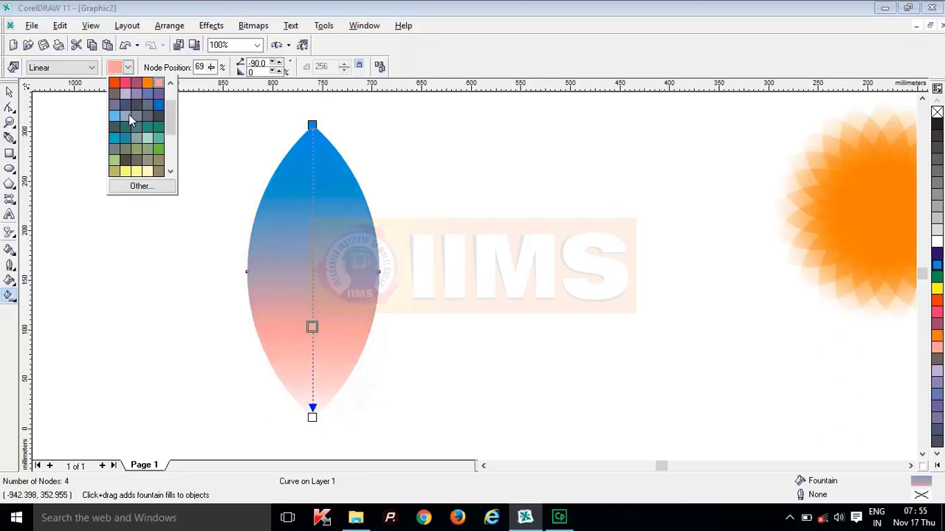
left_click(156, 149)
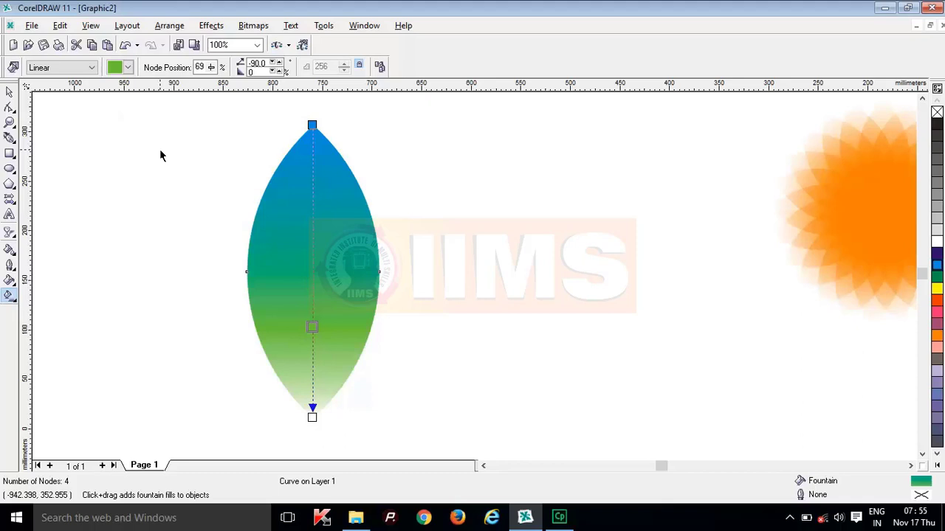
Add another colour node at about 30% along the petal's fountain fill and set it to yellow.
double_click(311, 210)
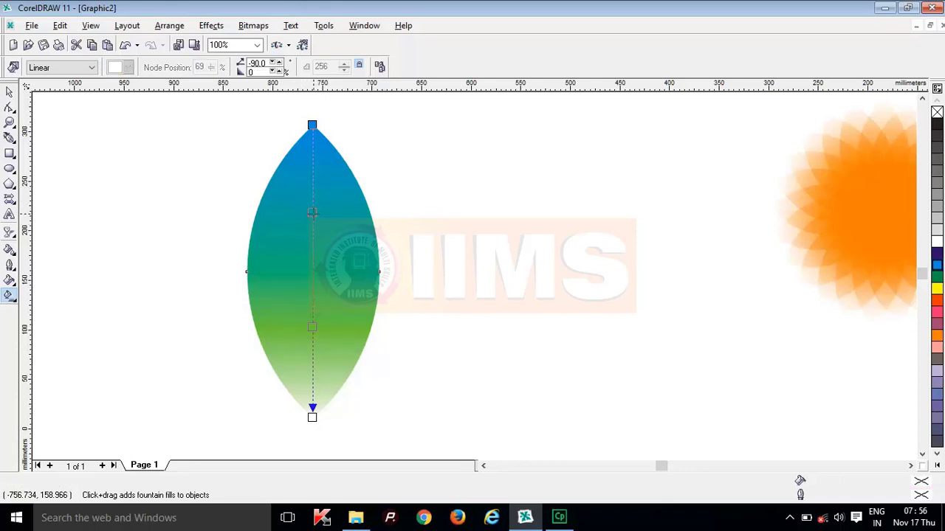
left_click(312, 213)
left_click(128, 67)
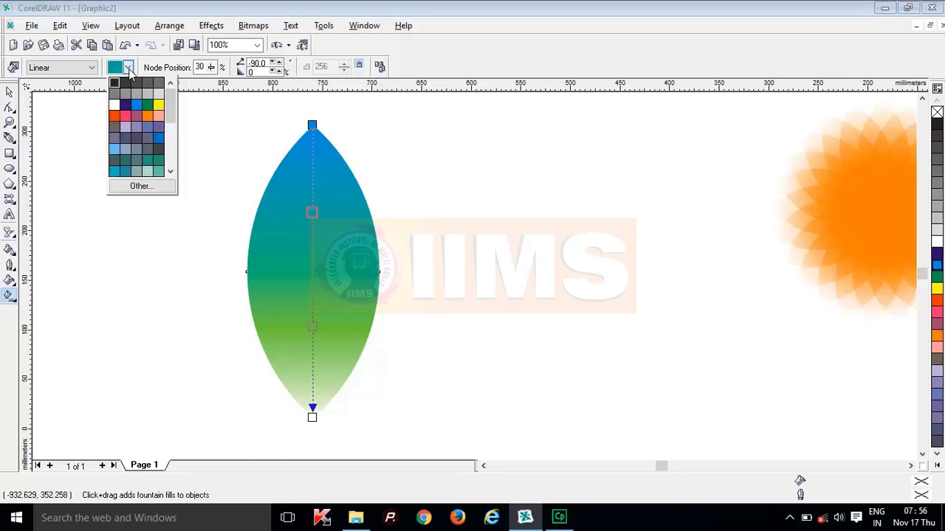
left_click(158, 106)
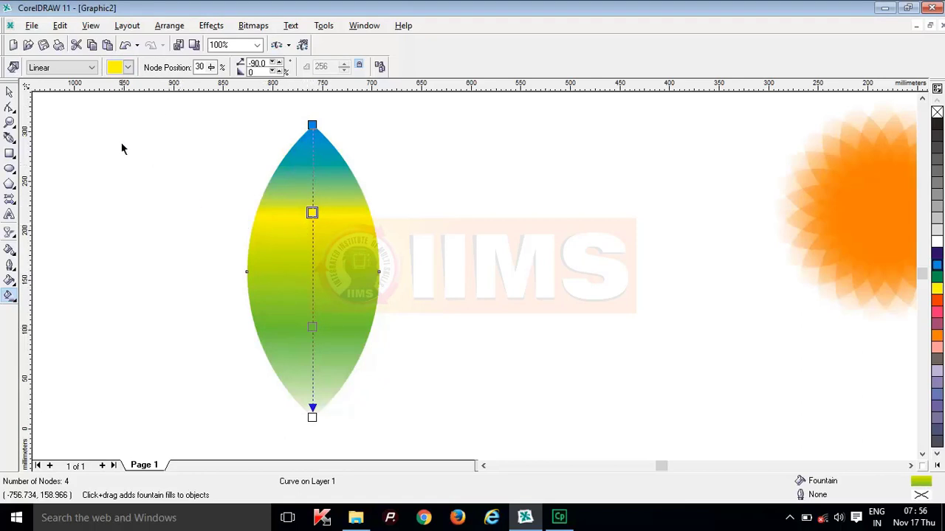
Shift the petal slightly and move its centre of rotation down to its lower tip.
left_click(9, 94)
mouse_move(340, 249)
left_mouse_down()
mouse_move(374, 241)
mouse_move(353, 246)
left_mouse_up()
scroll(323, 257, "up", 1)
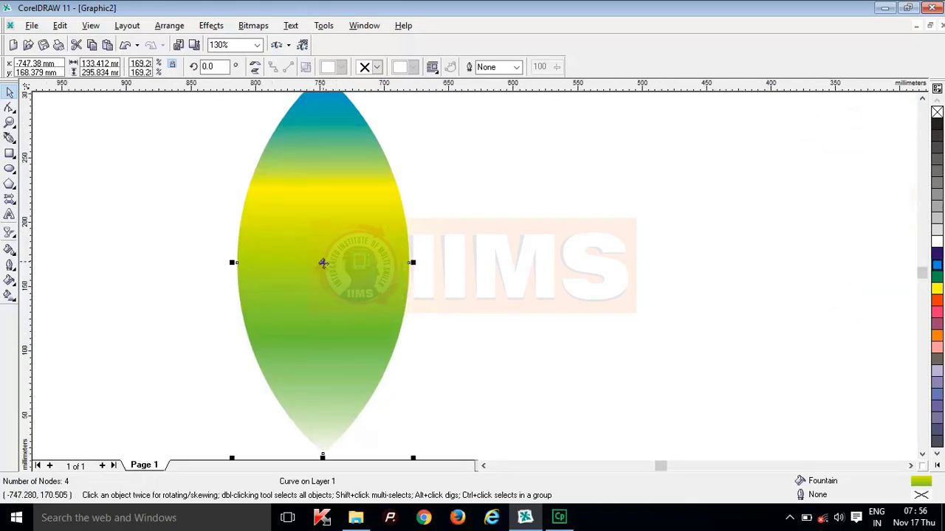
scroll(321, 264, "up", 1)
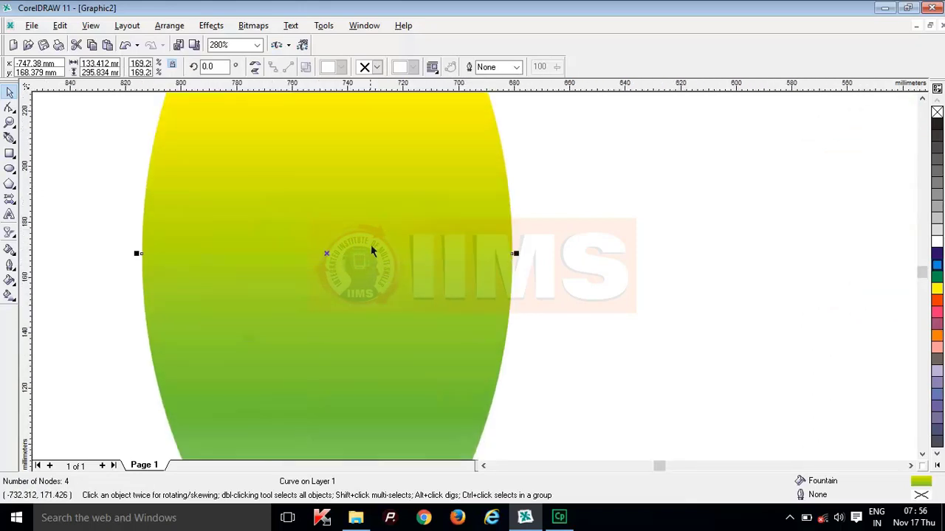
scroll(372, 251, "down", 1)
scroll(379, 236, "down", 1)
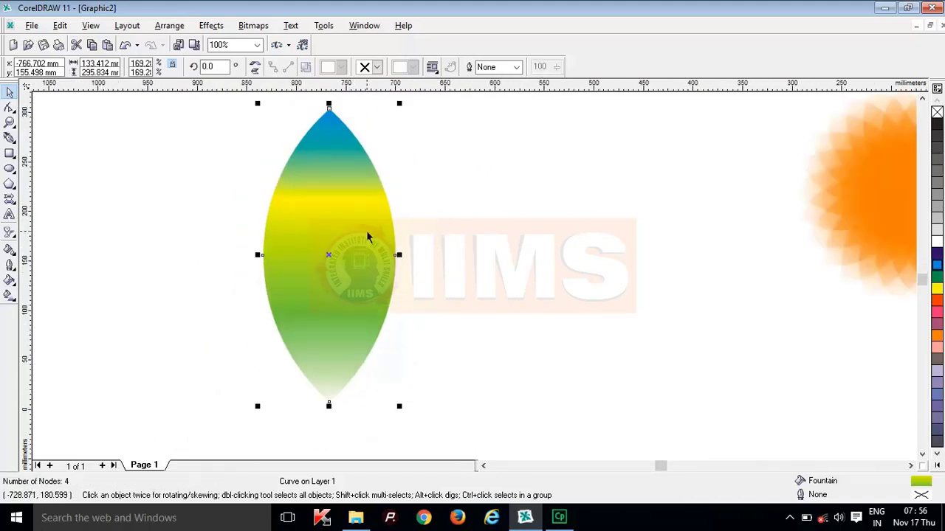
left_click(368, 237)
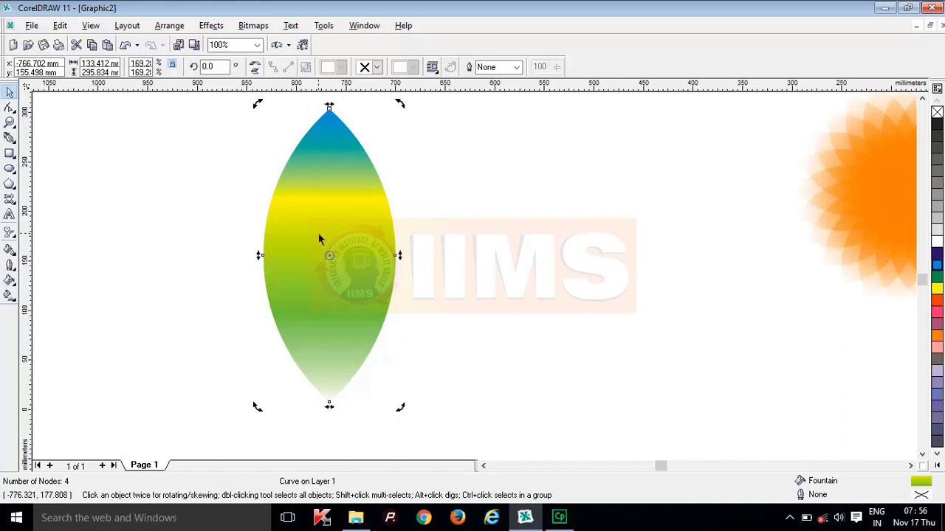
scroll(331, 262, "up", 1)
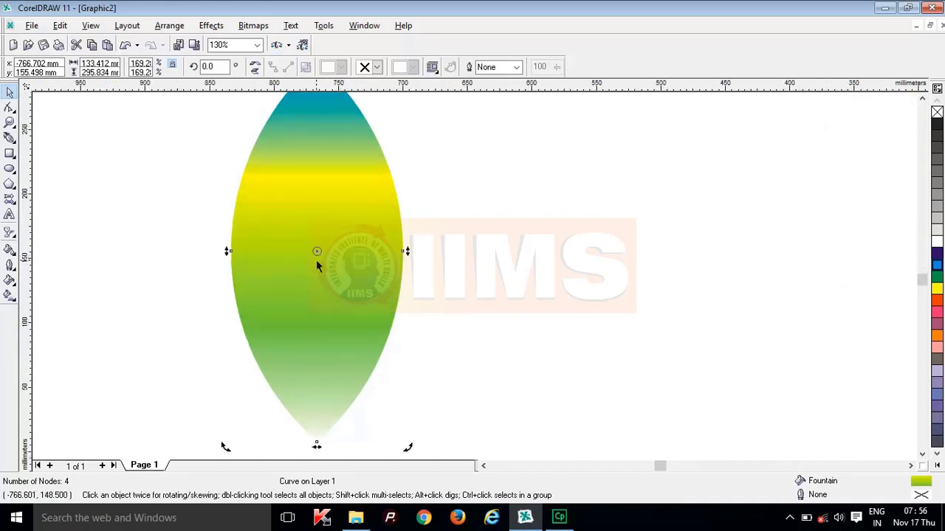
left_click_drag(317, 253, 316, 442)
scroll(342, 375, "down", 2)
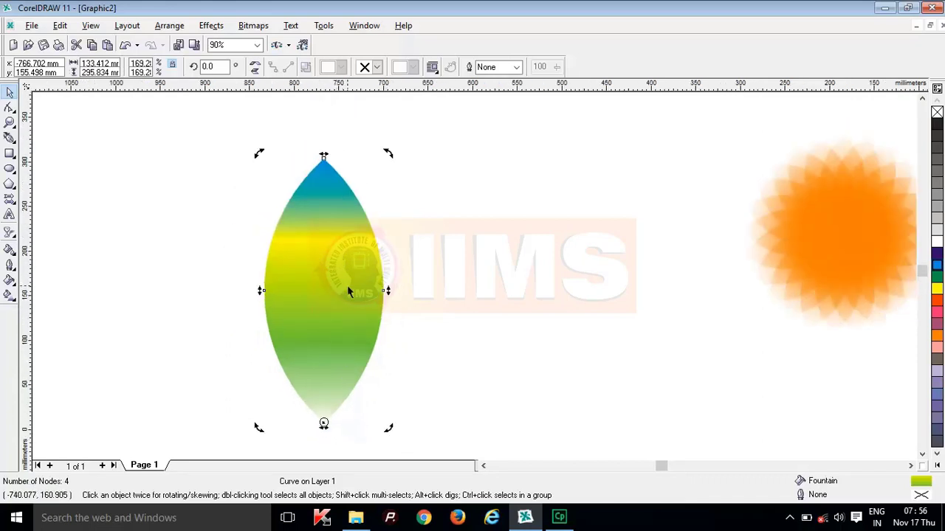
Move the petal up about 48 mm and create a copy rotated about 14 degrees clockwise around its lower tip.
left_click_drag(350, 291, 339, 248)
left_click(345, 193)
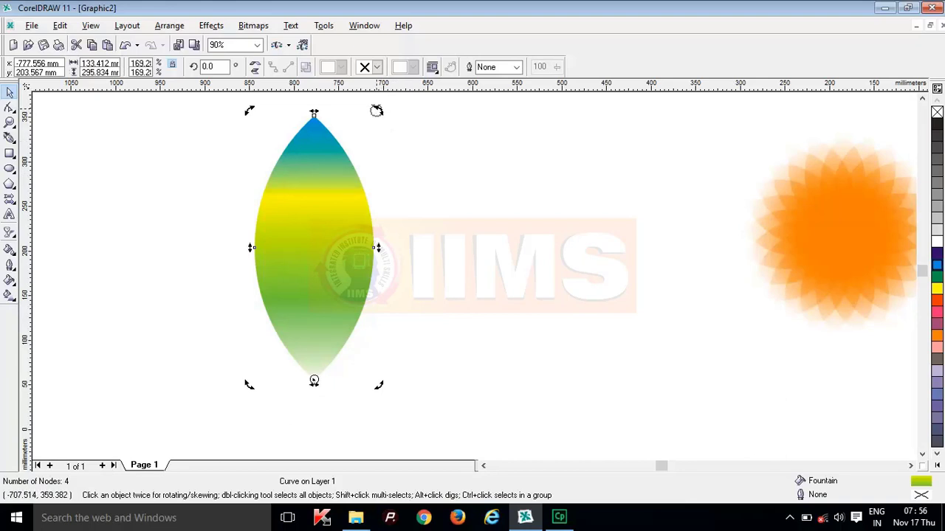
left_click_drag(379, 110, 430, 160)
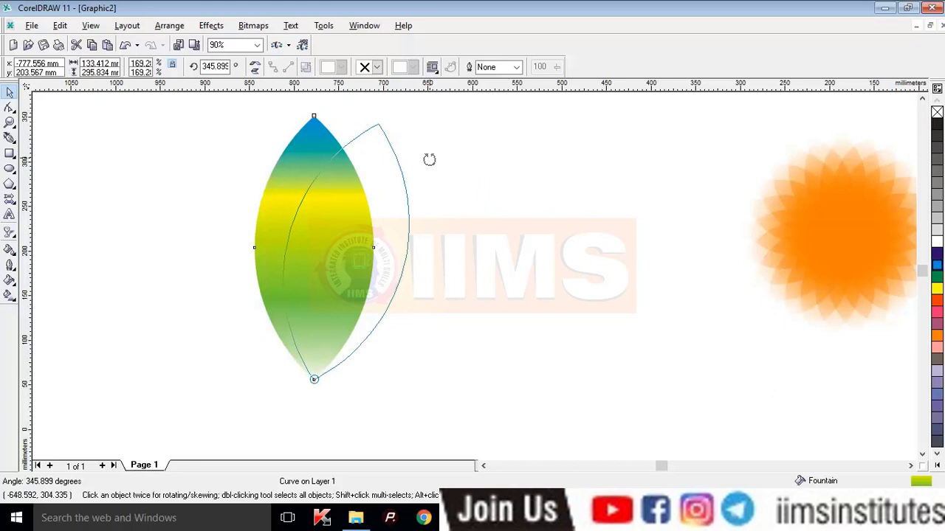
left_click_drag(430, 159, 432, 162)
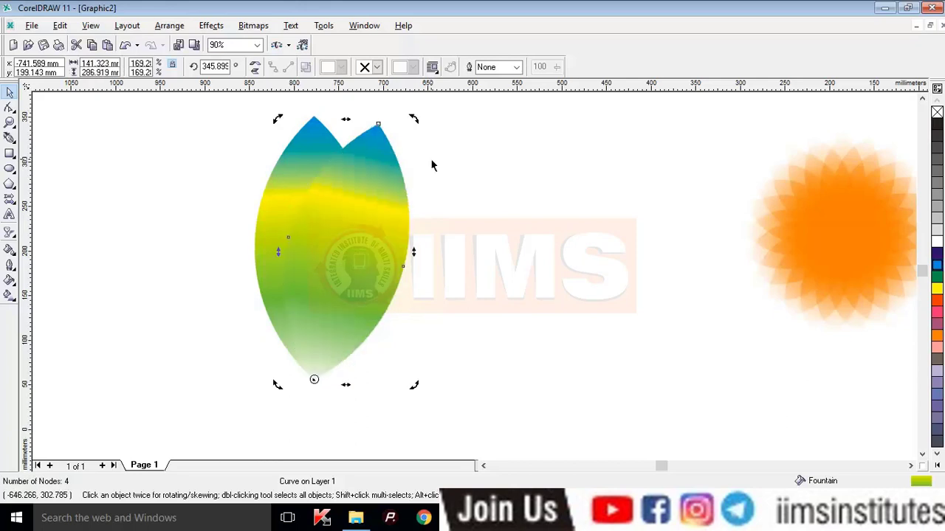
Repeat the rotated duplication 24 times so the petals go all the way around the shared tip as a full flower.
scroll(432, 165, "down", 1)
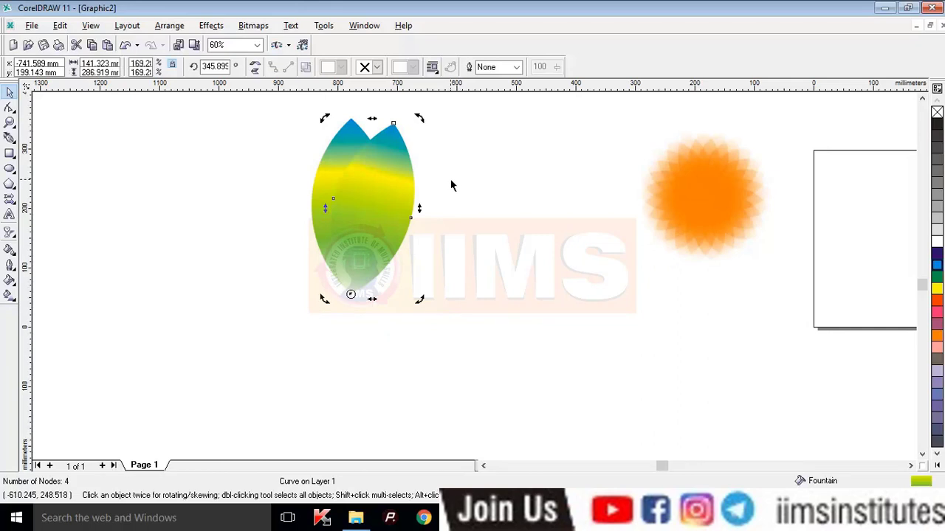
key("ctrl+r")
key("ctrl+r")
key("ctrl+r")
key("ctrl+r")
key("ctrl+r")
key("ctrl+r")
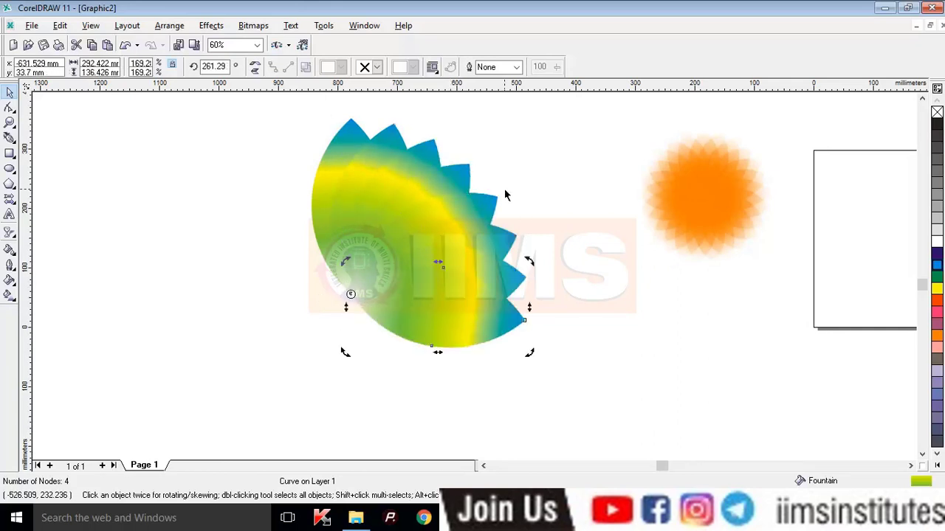
key("ctrl+r")
key("ctrl+r")
key("ctrl+r")
key("ctrl+r")
key("ctrl+r")
key("ctrl+r")
key("ctrl+r")
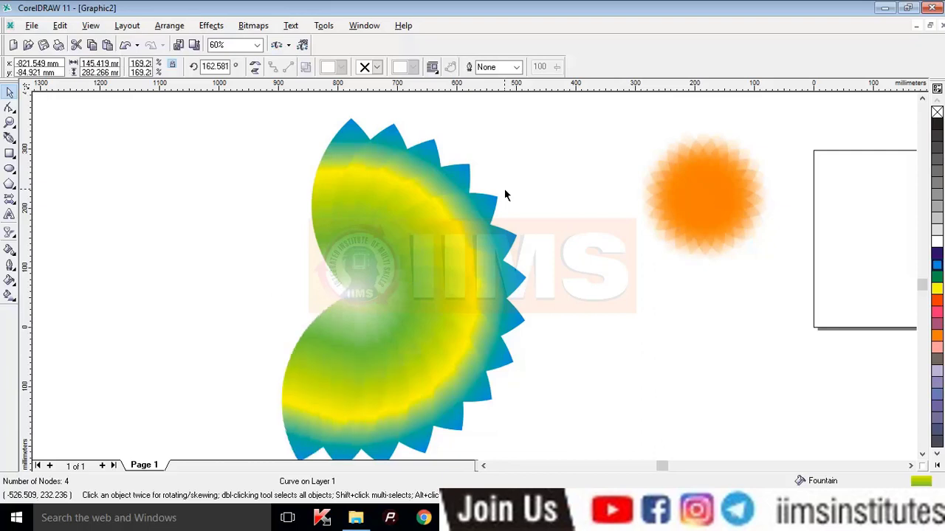
key("ctrl+r")
key("ctrl+r")
key("ctrl+r")
key("ctrl+r")
key("ctrl+r")
key("ctrl+r")
key("ctrl+r")
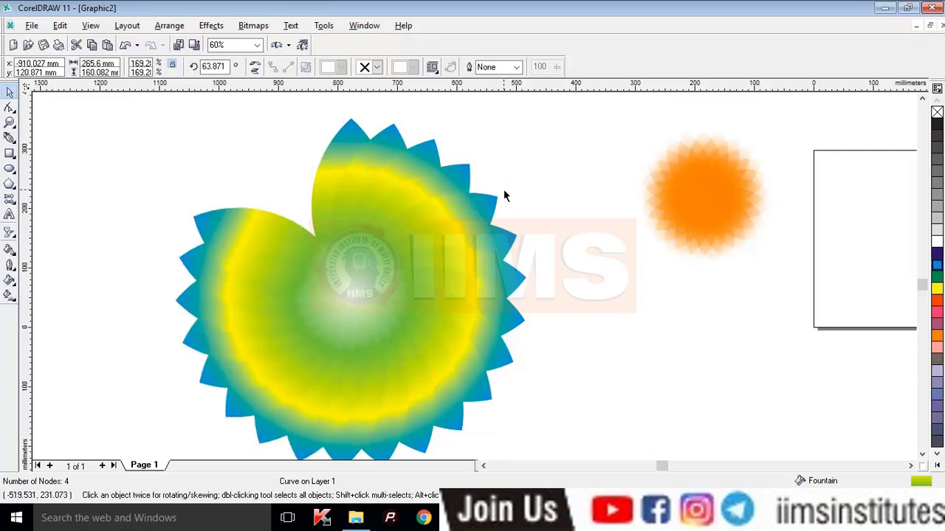
key("ctrl+r")
key("ctrl+r")
key("ctrl+r")
key("ctrl+r")
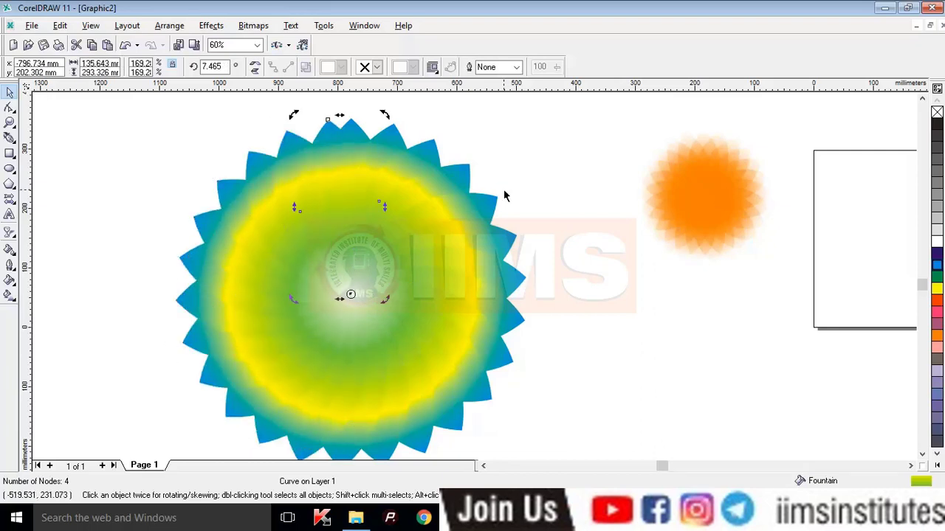
Select the petals of the blue, yellow and green flower and group them.
scroll(365, 197, "down", 1)
left_click(517, 225)
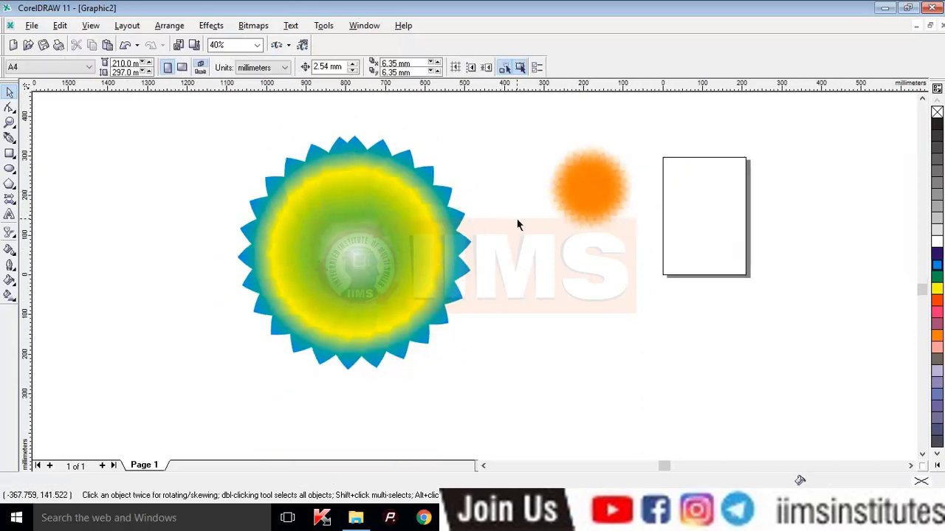
left_click_drag(195, 142, 522, 406)
key("ctrl+g")
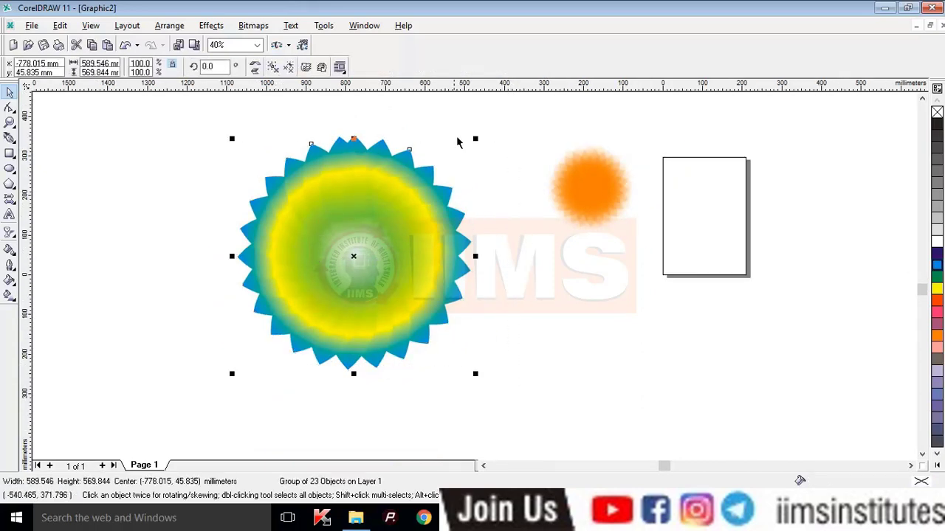
Try to move the grouped flower about 312 mm to the left and undo the move.
left_click(458, 140)
left_click_drag(404, 229, 279, 238)
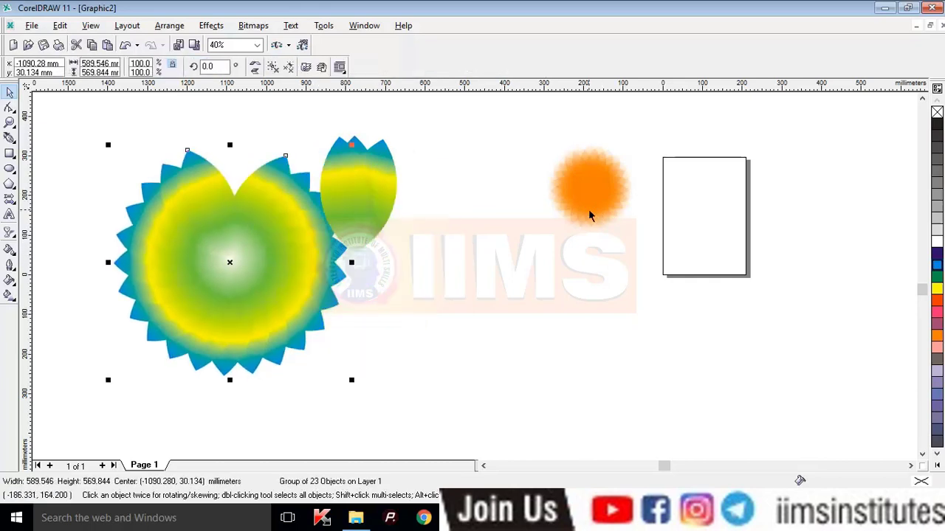
key("ctrl+z")
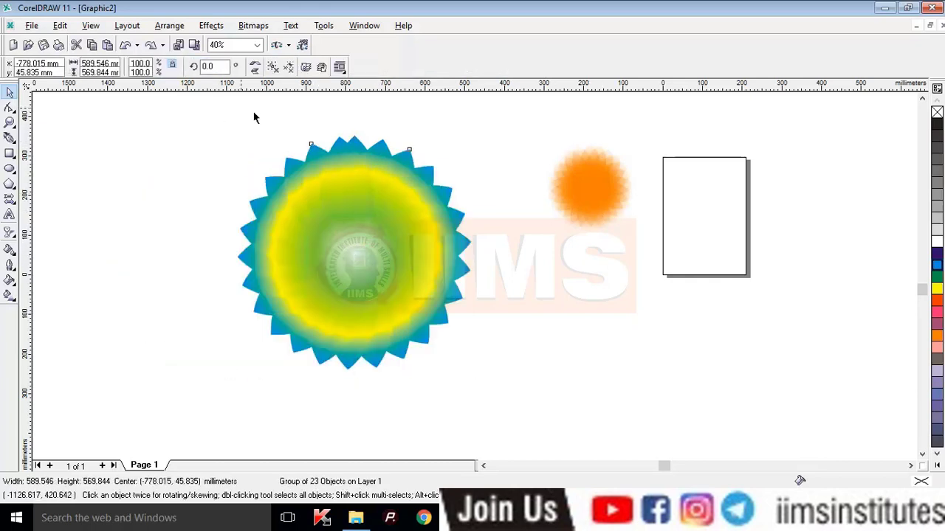
Group the loose upper petals with the existing petal group and move the whole flower about 167 mm left and 37 mm up.
left_click(288, 66)
left_click(272, 67)
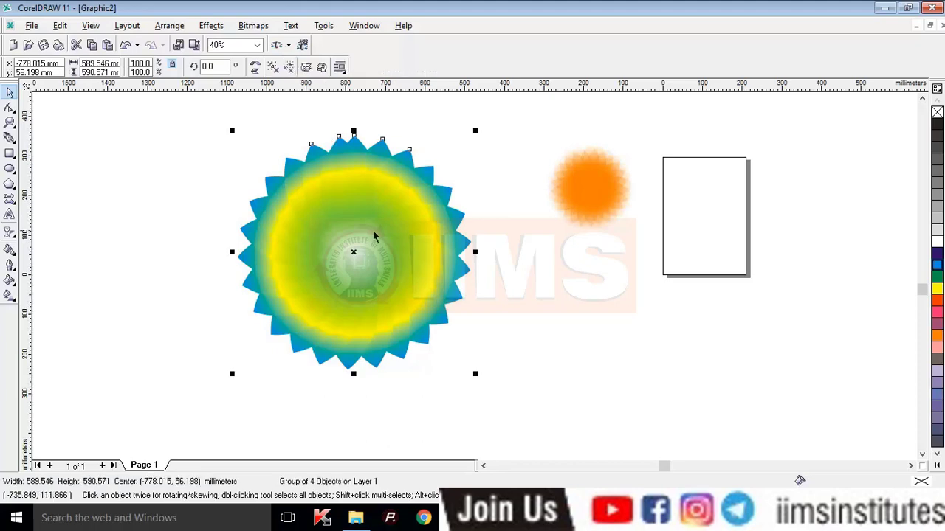
left_click_drag(375, 237, 295, 229)
scroll(336, 243, "down", 2)
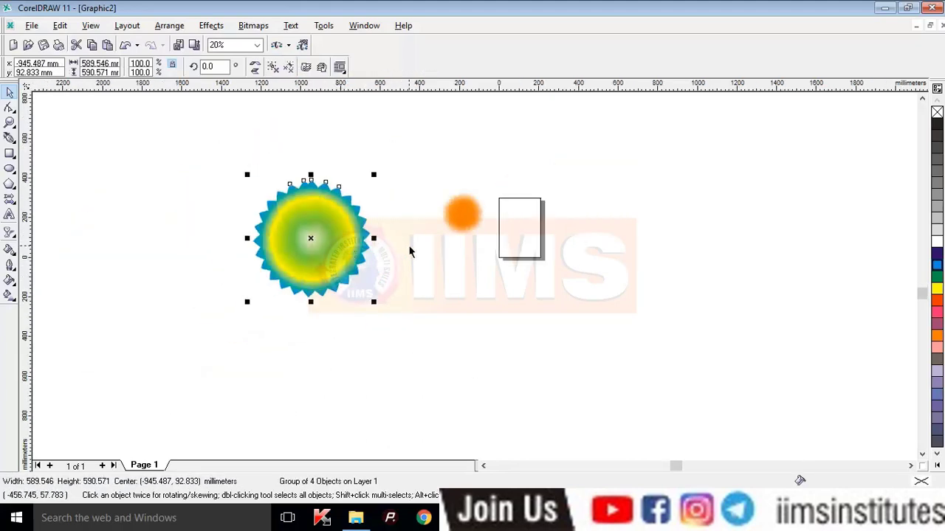
Move the orange flower closer to the multicoloured flower, enlarge it proportionally to about 564 mm wide, and deselect it.
scroll(408, 250, "up", 2)
left_click(449, 199)
key("ctrl+z")
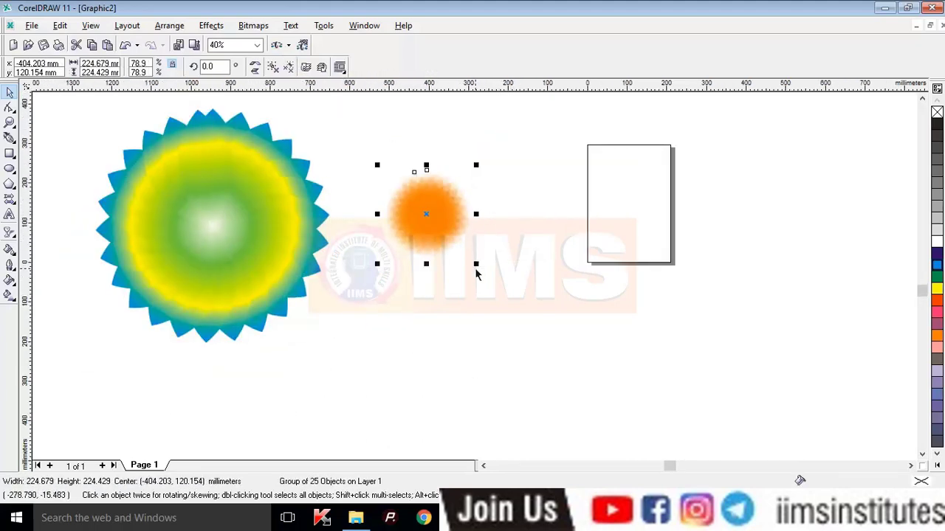
left_click_drag(477, 267, 511, 242)
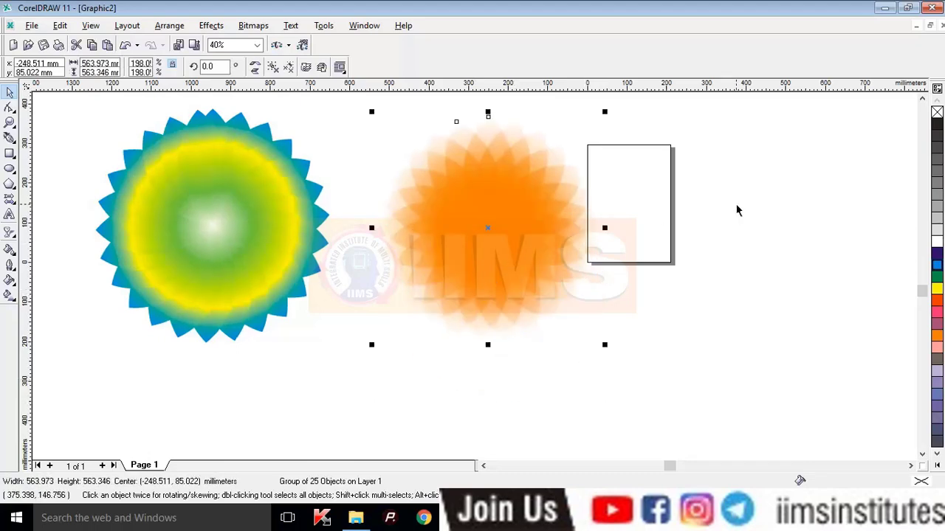
left_click(706, 367)
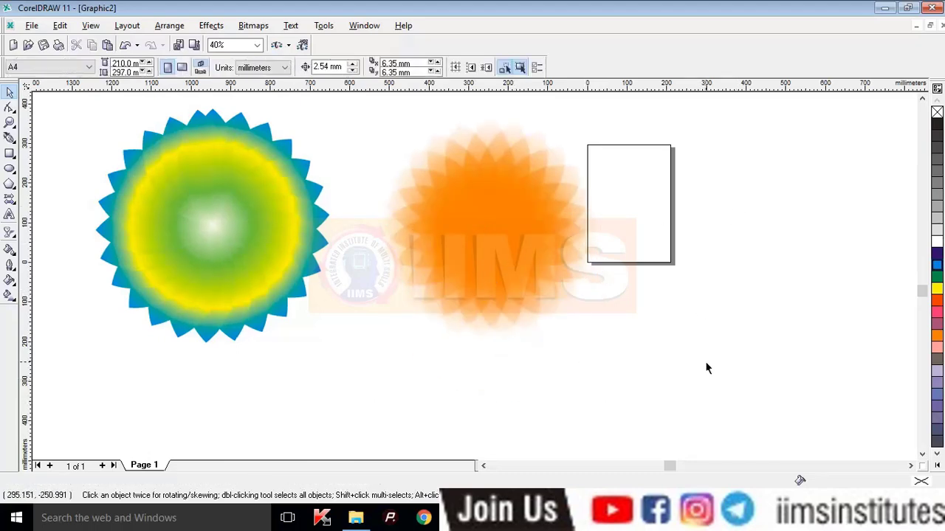